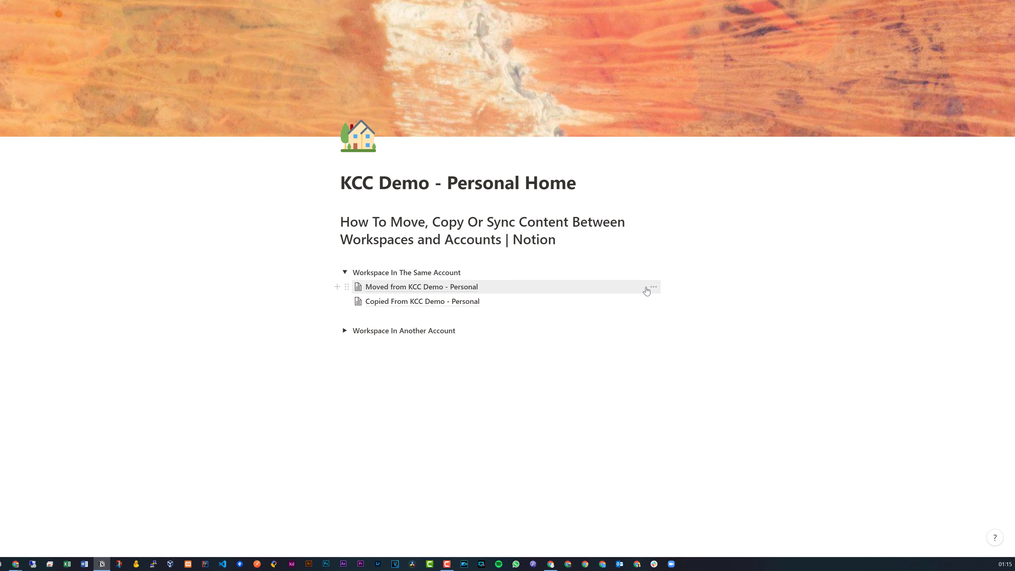
Step: Move the page "Moved from KCC Demo - Personal" to the KCC Demo - Team workspace
click(654, 289)
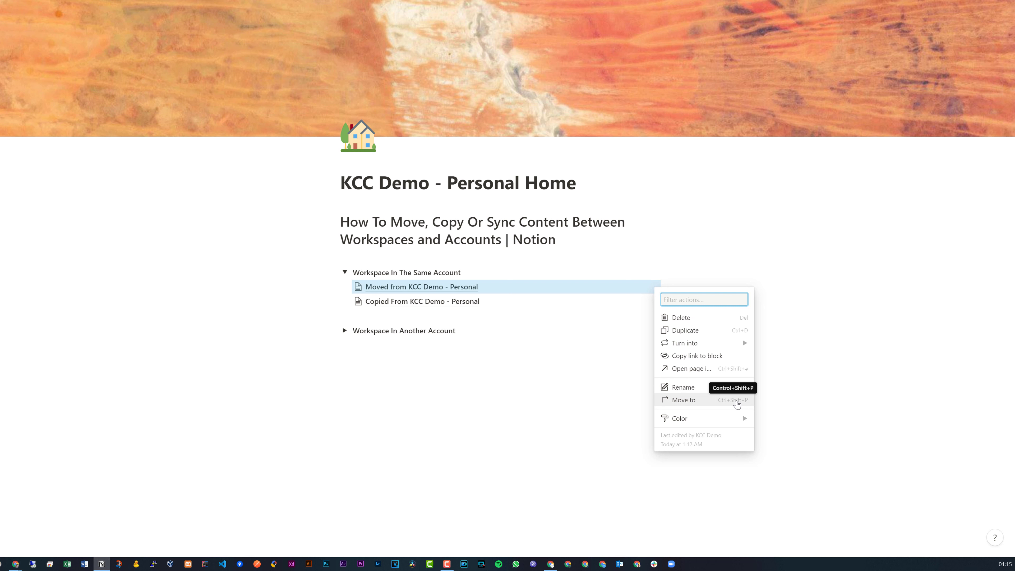
click(737, 401)
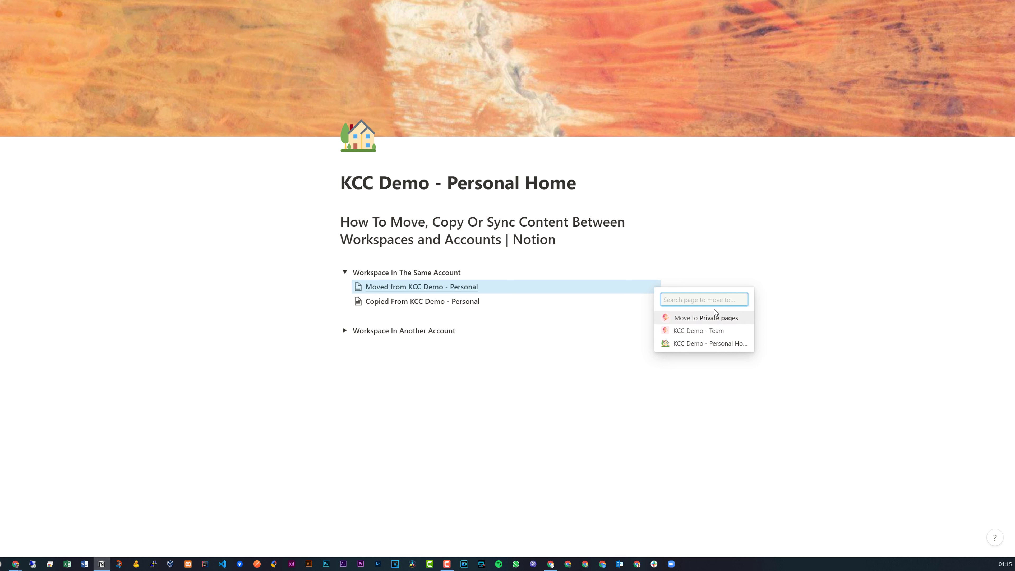
click(708, 296)
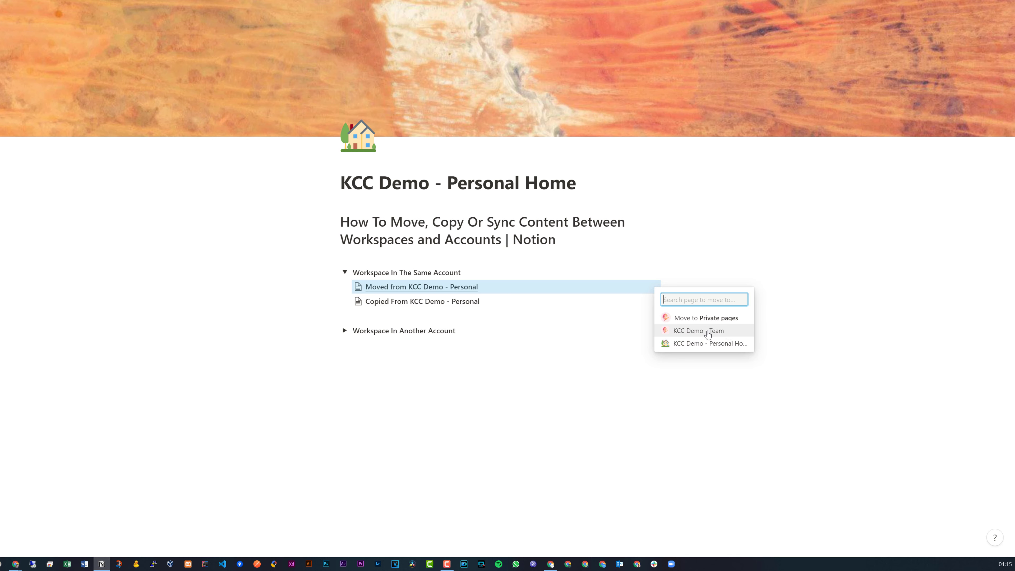
click(706, 332)
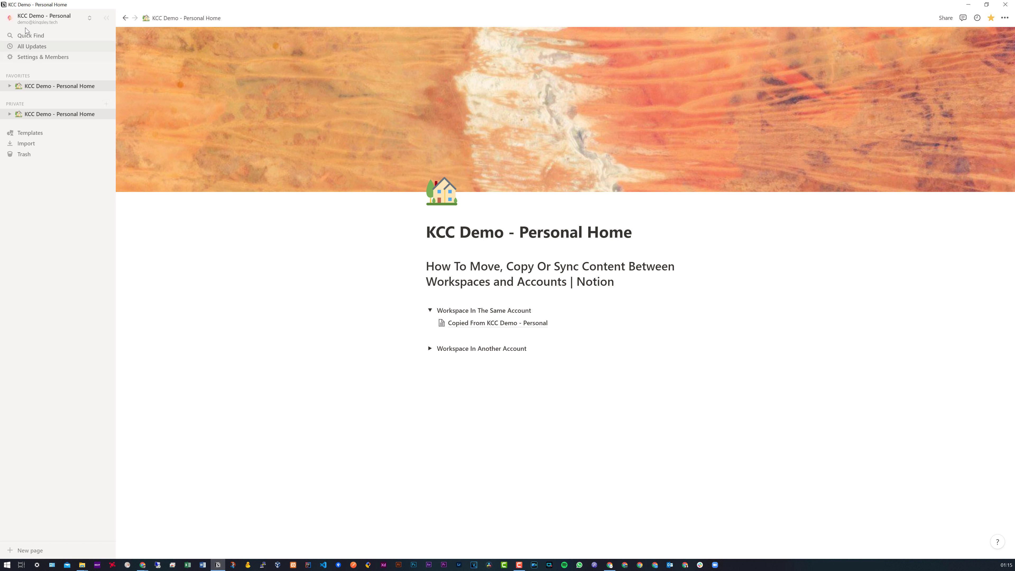
Step: Switch to the KCC Demo - Team workspace and check which account it belongs to in the workspace list
click(43, 18)
click(76, 69)
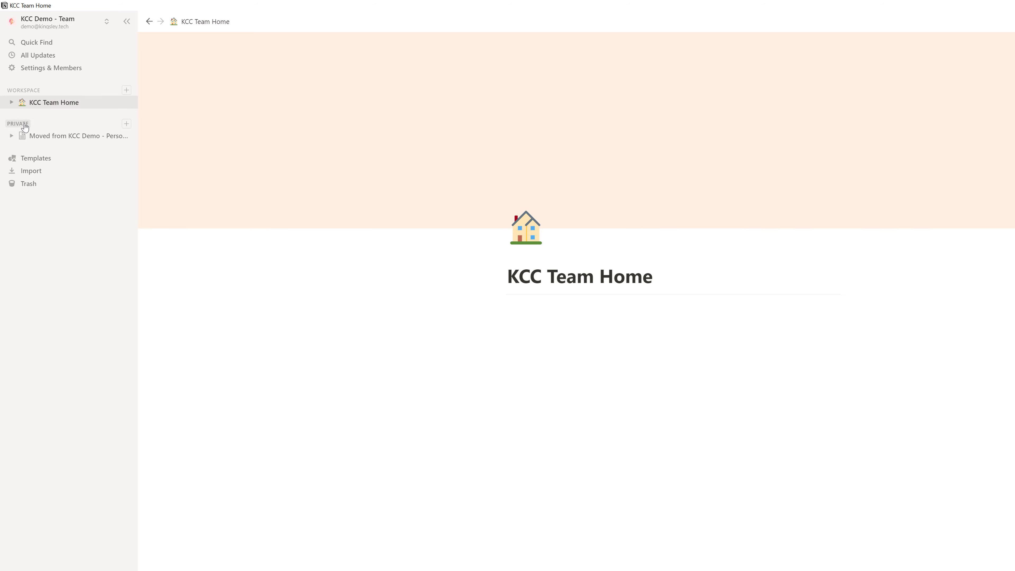
click(44, 27)
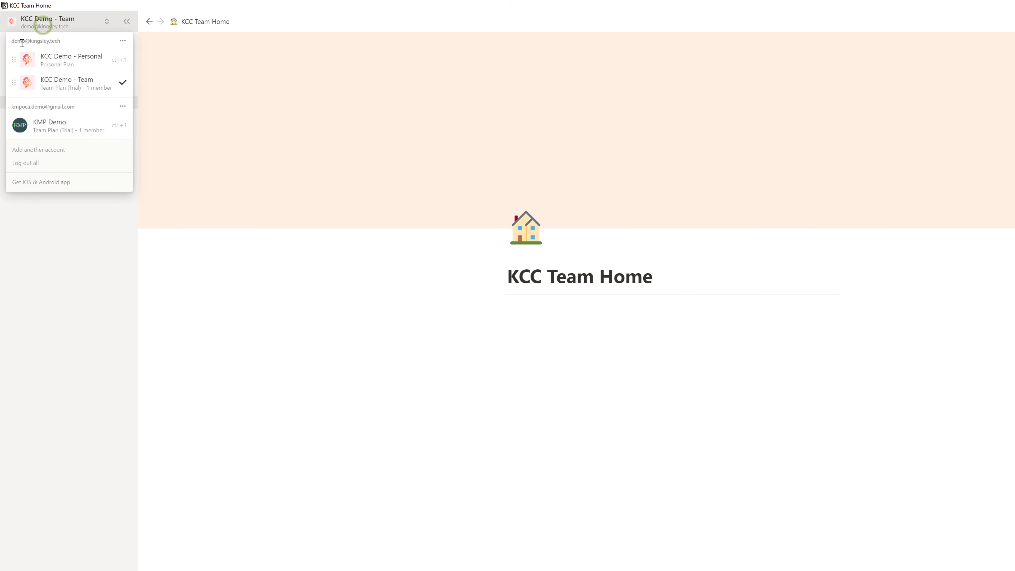
triple_click(22, 42)
click(74, 266)
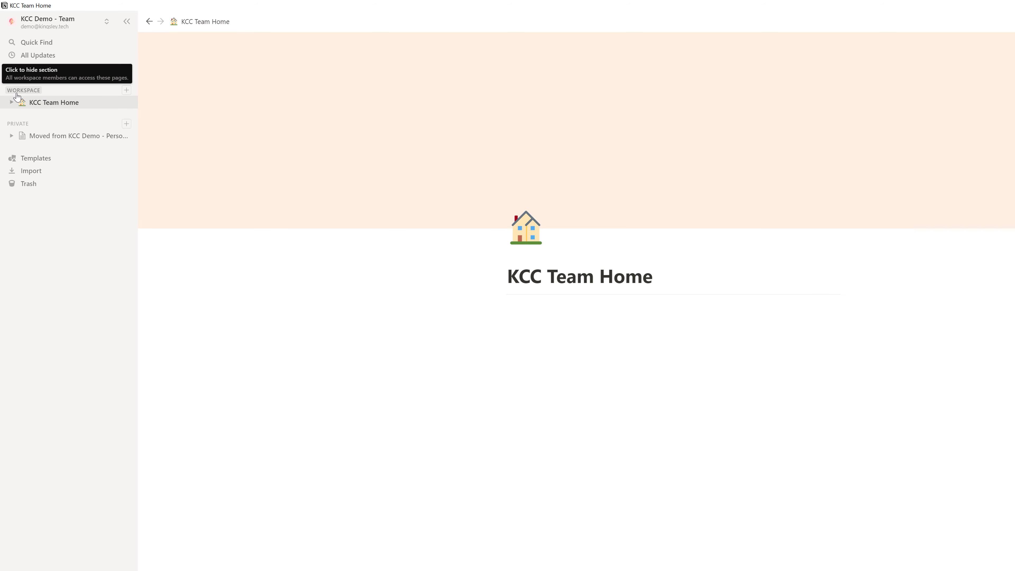
Step: Nest the private page "Moved from KCC Demo - Personal" inside the KCC Team Home page
click(31, 19)
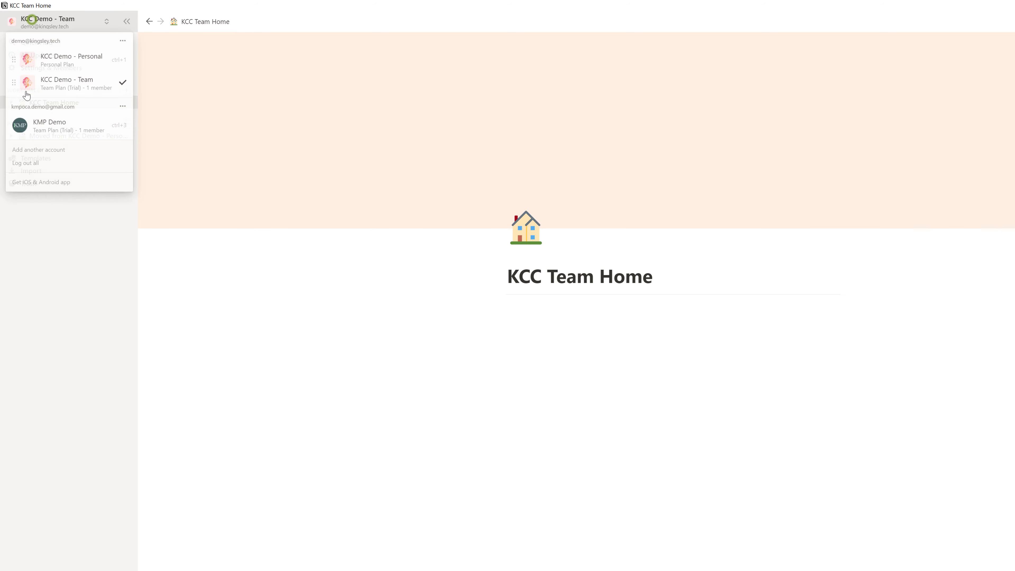
click(57, 93)
drag(58, 138, 57, 105)
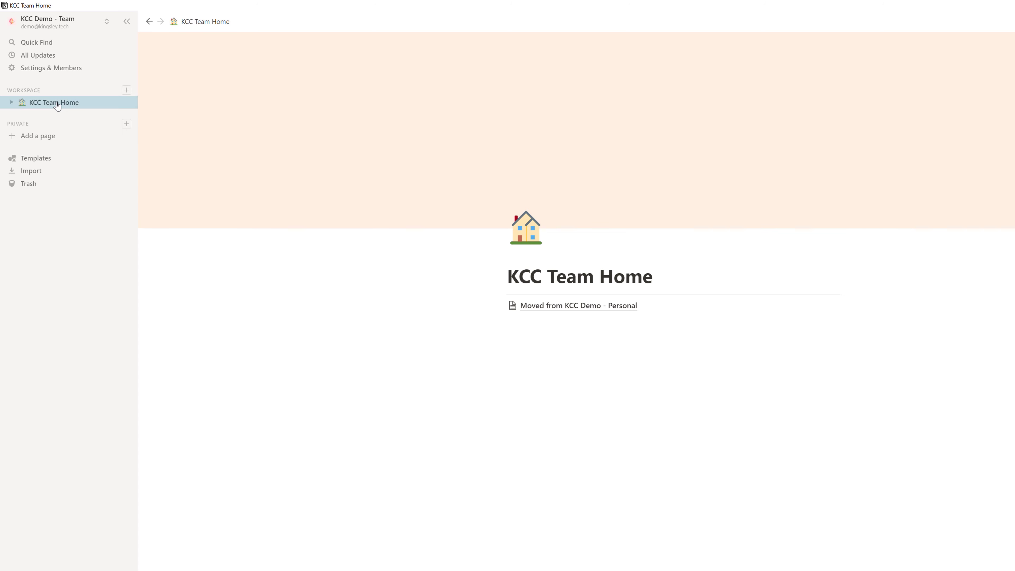
Step: Return to the KCC Demo - Personal workspace and copy the "Copied From KCC Demo - Personal" page under Workspace In The Same Account
click(50, 25)
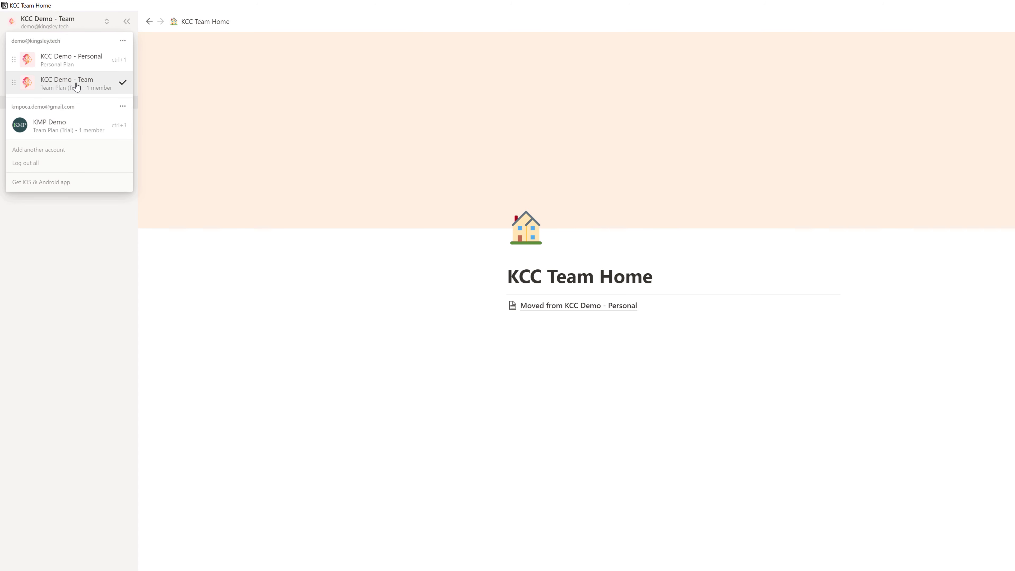
click(64, 258)
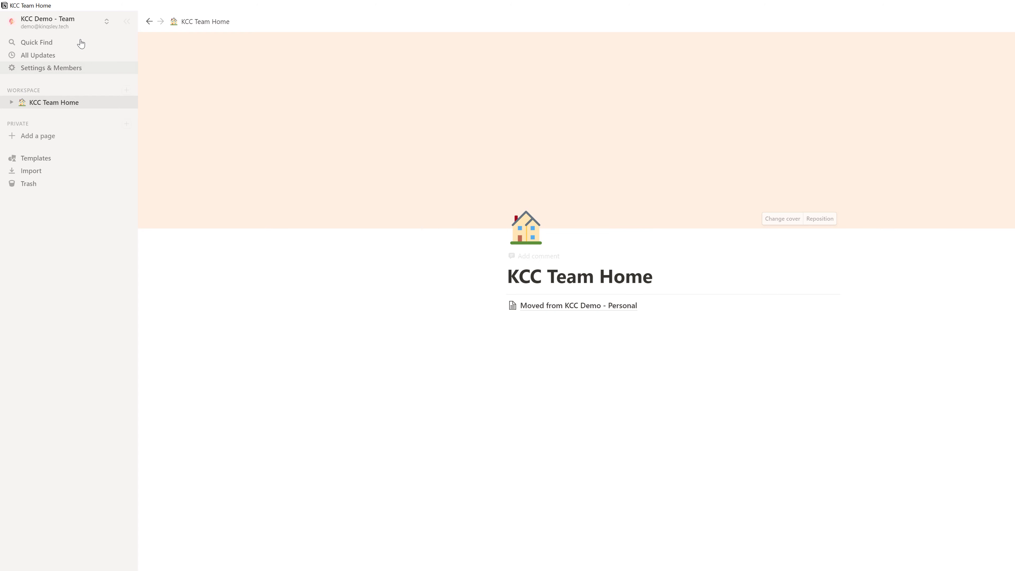
click(73, 15)
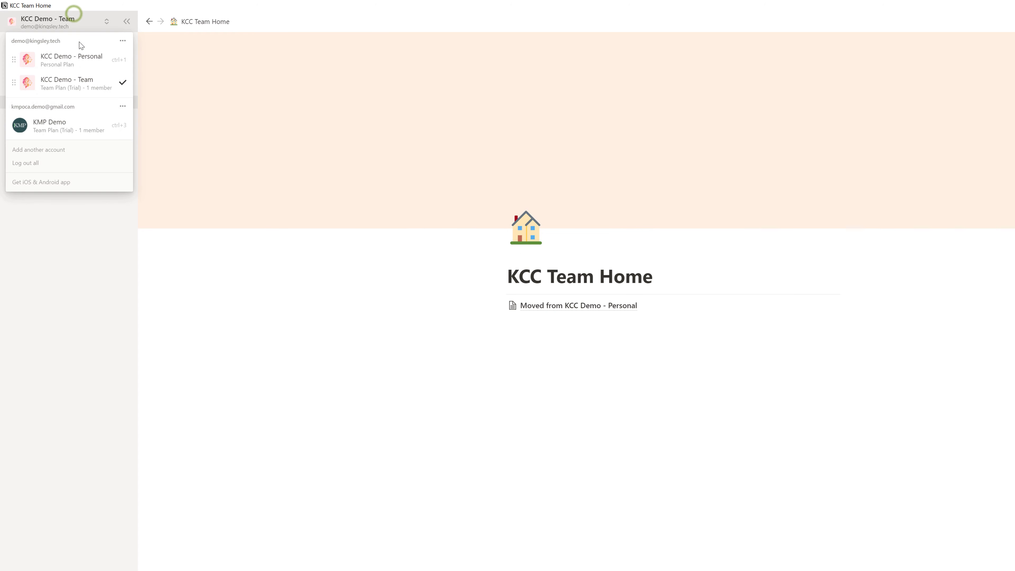
click(71, 67)
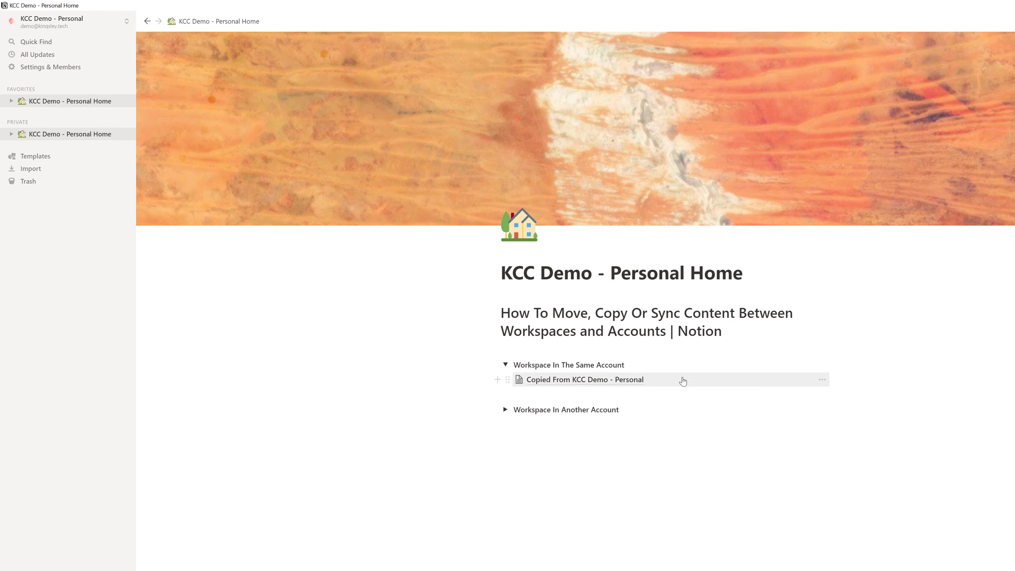
drag(887, 387, 790, 389)
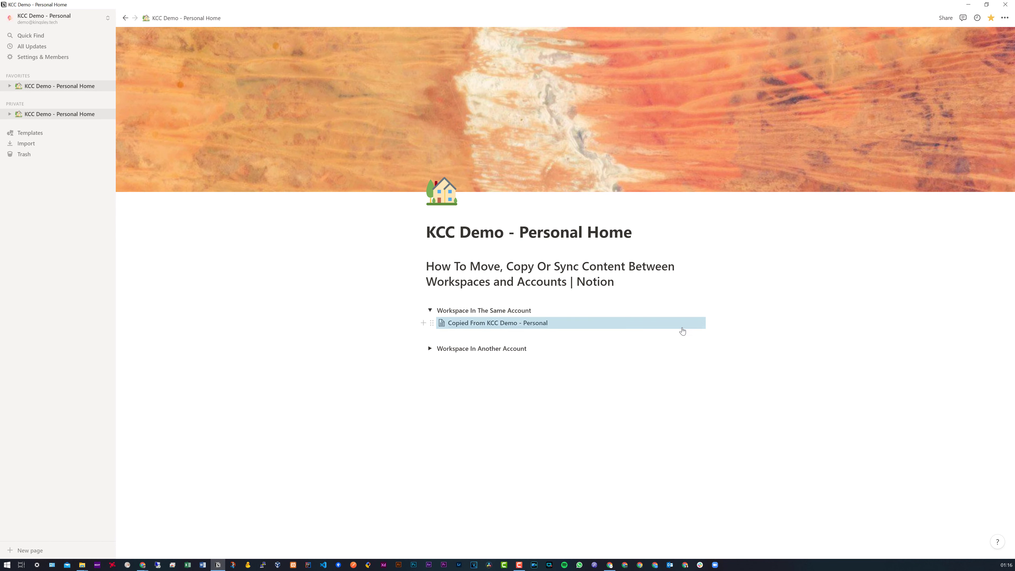
key(ctrl+c)
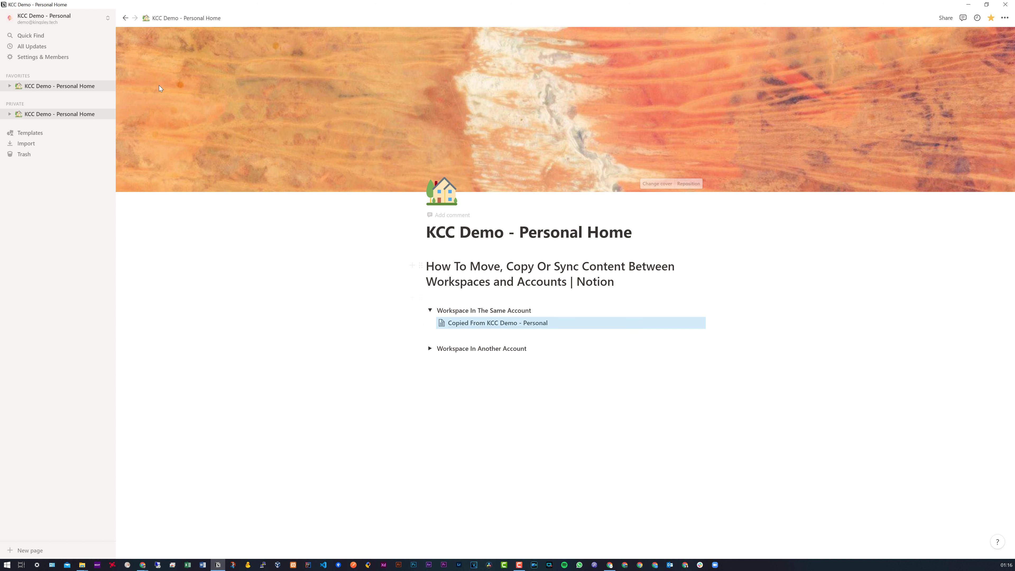
Step: Paste the copied page as a regular copy into KCC Team Home in the KCC Demo - Team workspace
click(84, 18)
click(72, 70)
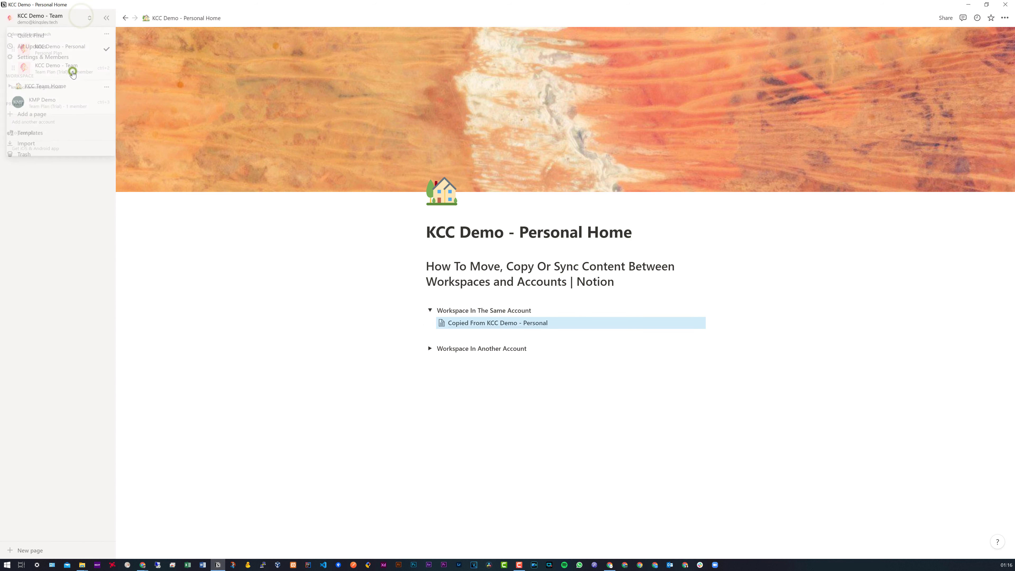
click(459, 277)
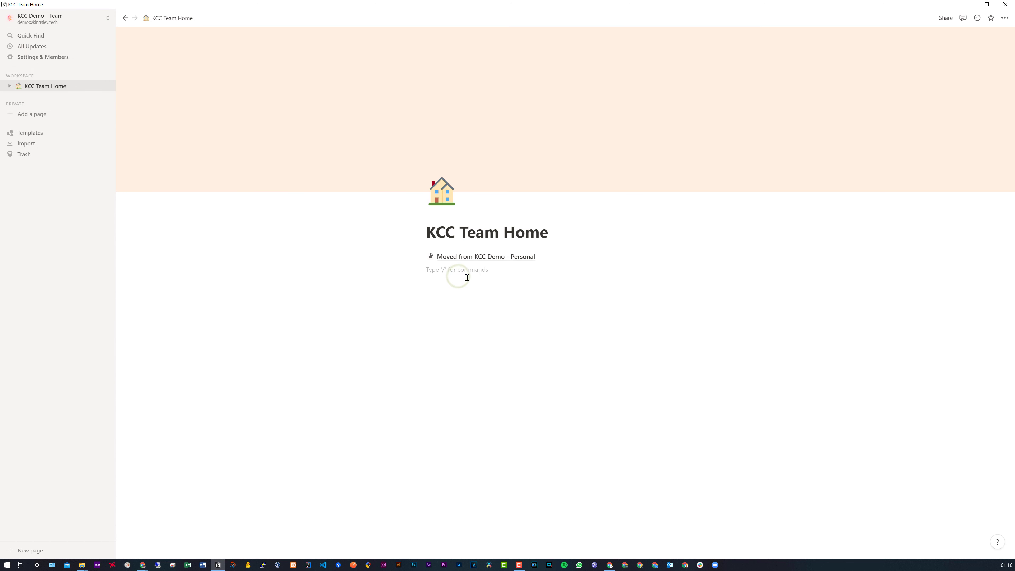
key(ctrl+v)
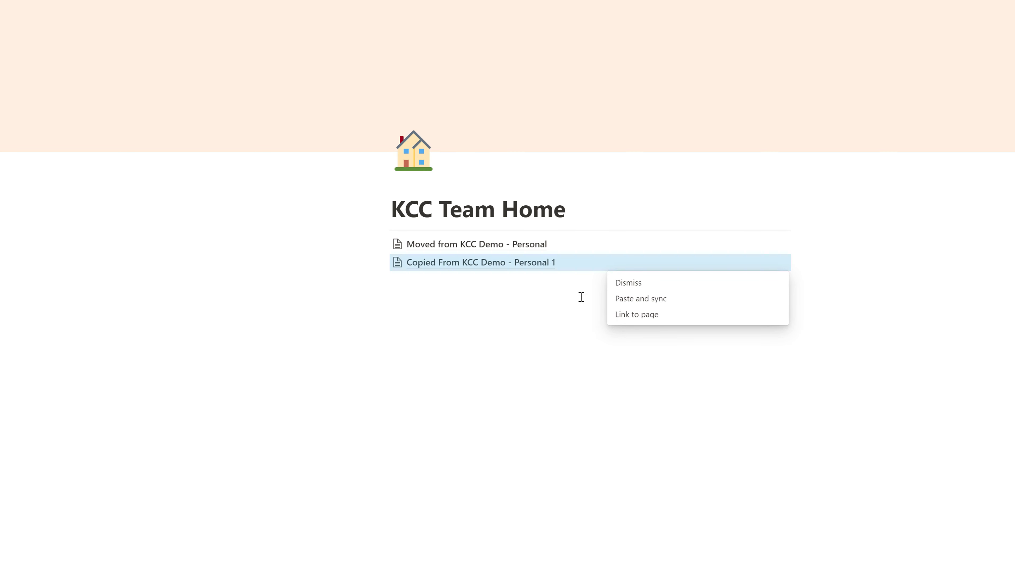
click(558, 287)
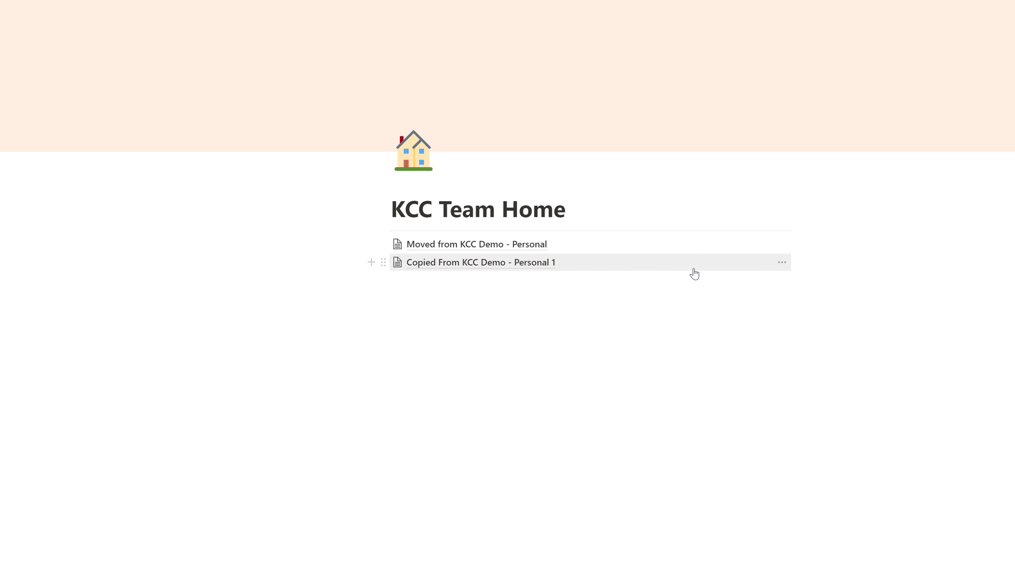
Step: Paste the copied page again below the first copy, using the Paste and sync option
click(602, 297)
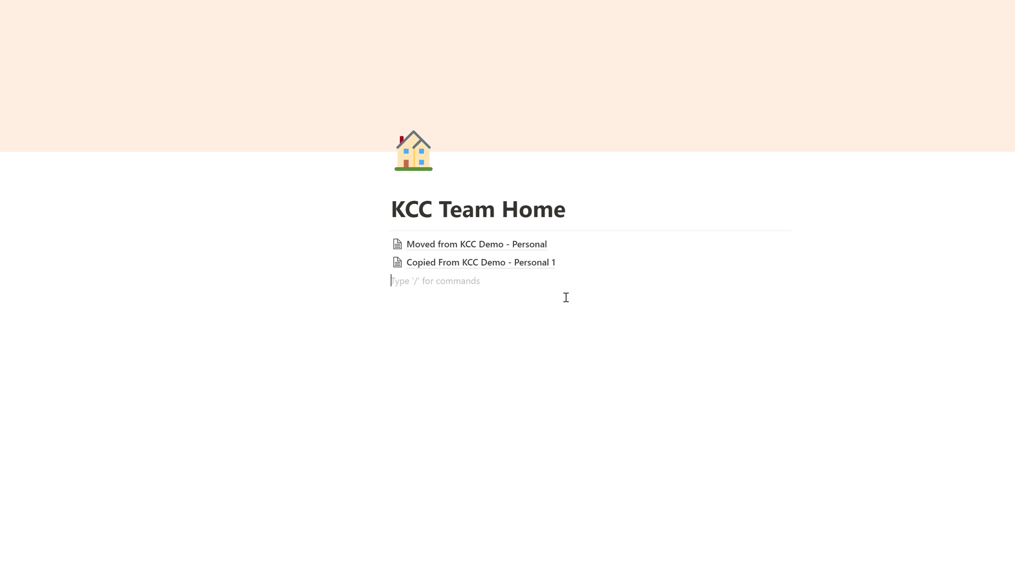
key(ctrl+v)
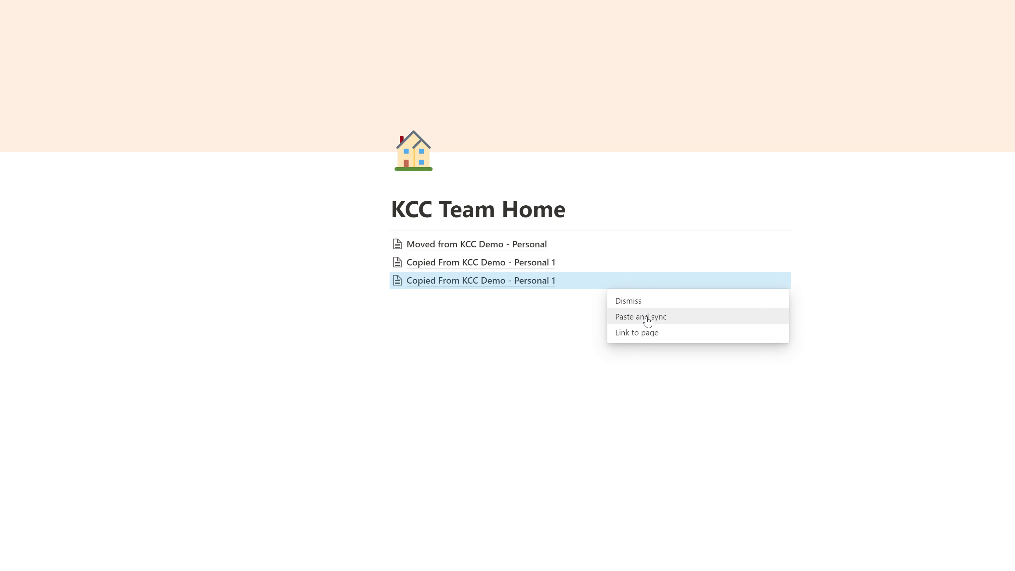
click(650, 318)
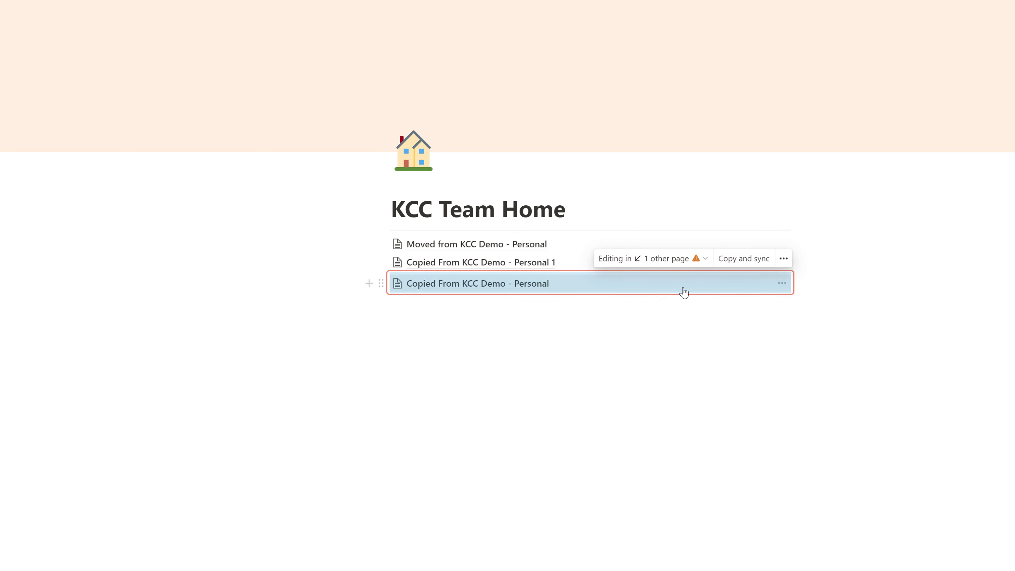
Step: Review the synced block's linked pages and the sharing notice about its original page
click(678, 258)
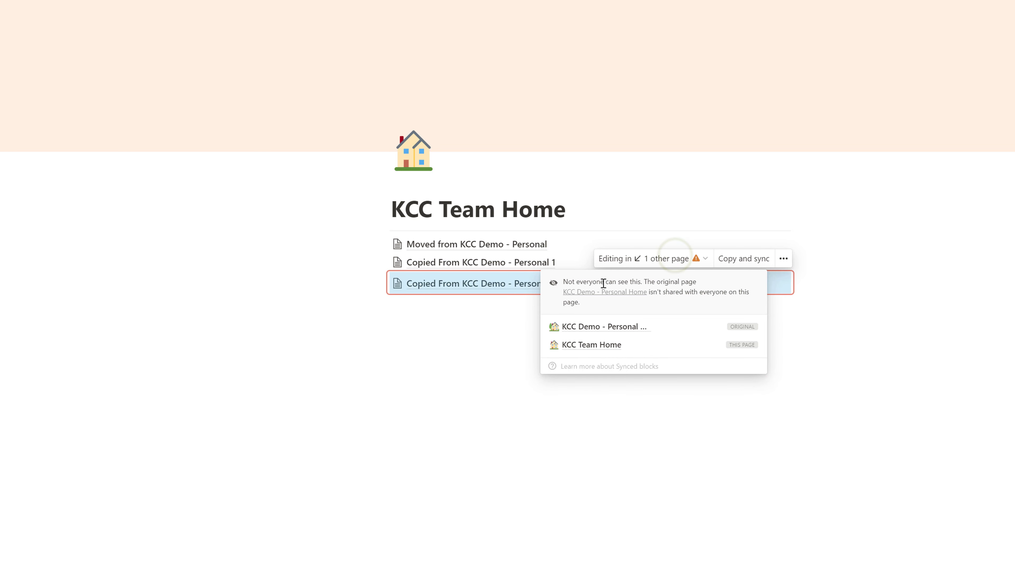
drag(573, 281, 645, 282)
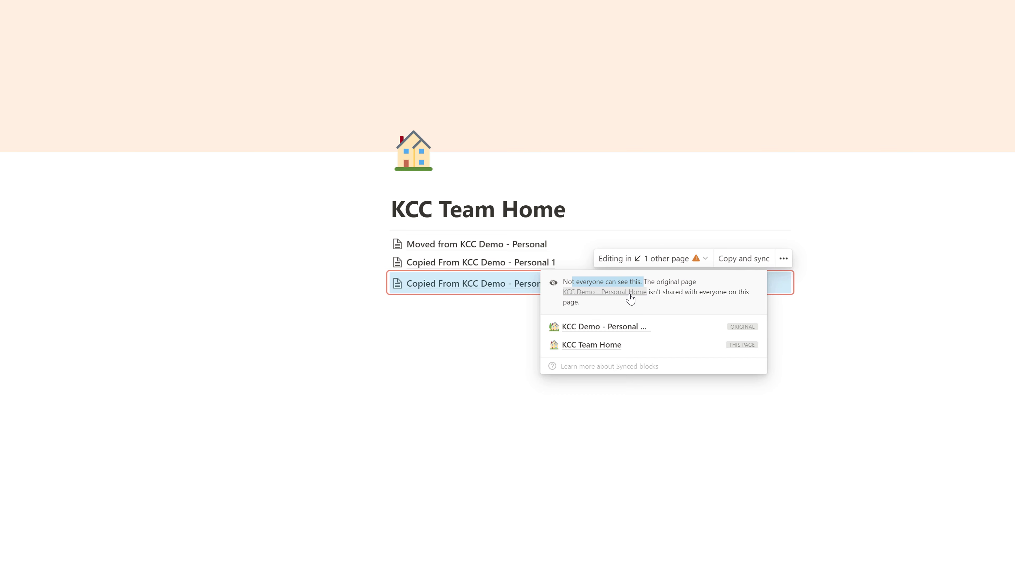
drag(657, 292, 746, 292)
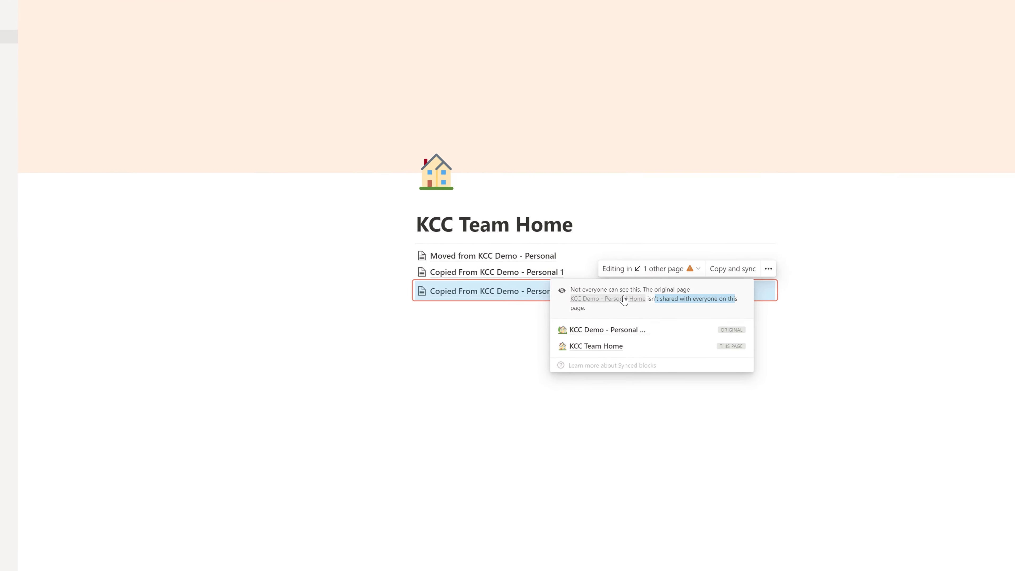
click(729, 260)
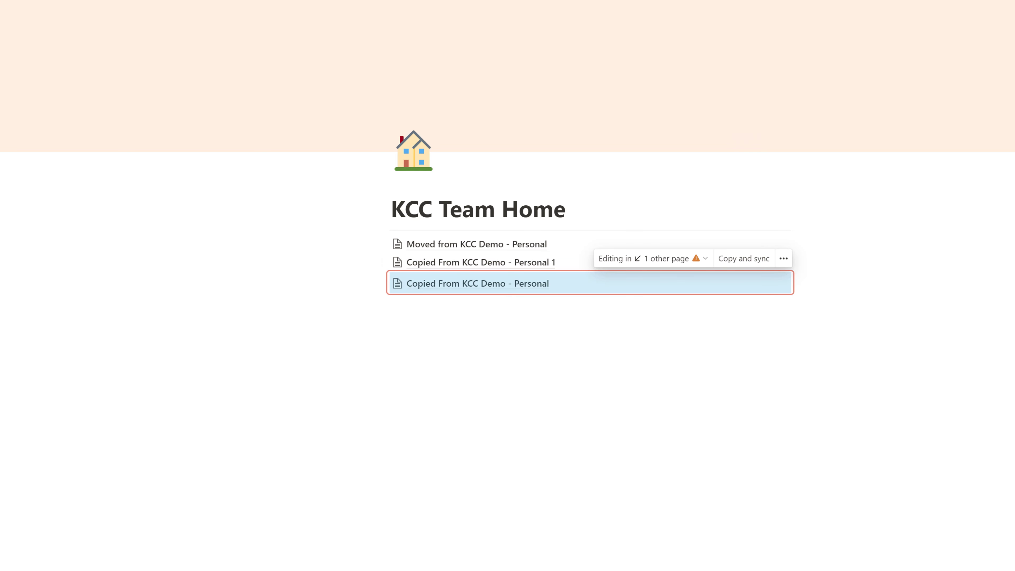
Step: Switch back to KCC Demo - Personal and select the "Copied From KCC Demo - Personal" page inside the Workspace In Another Account toggle
click(56, 18)
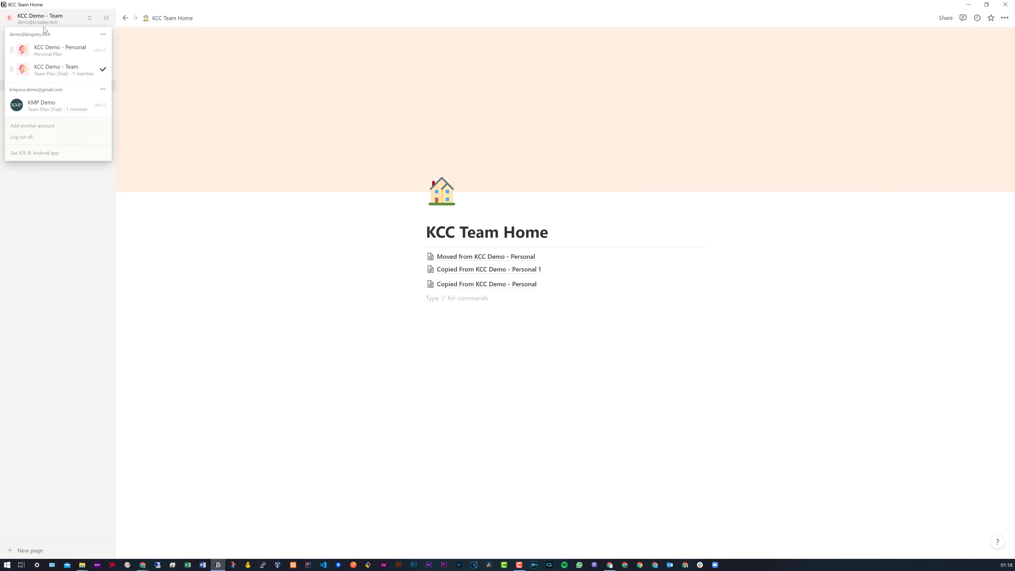
click(50, 49)
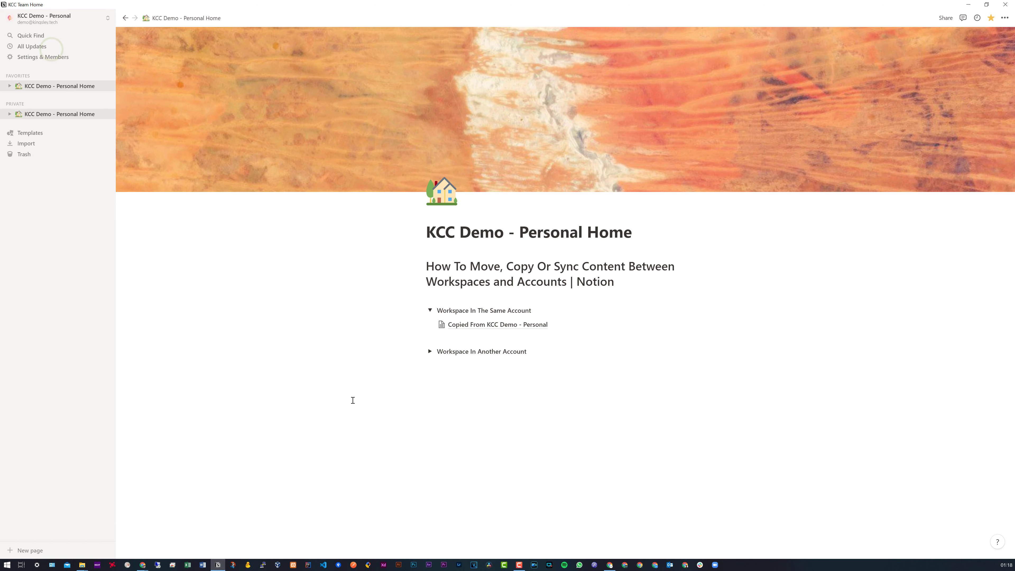
click(431, 310)
click(429, 336)
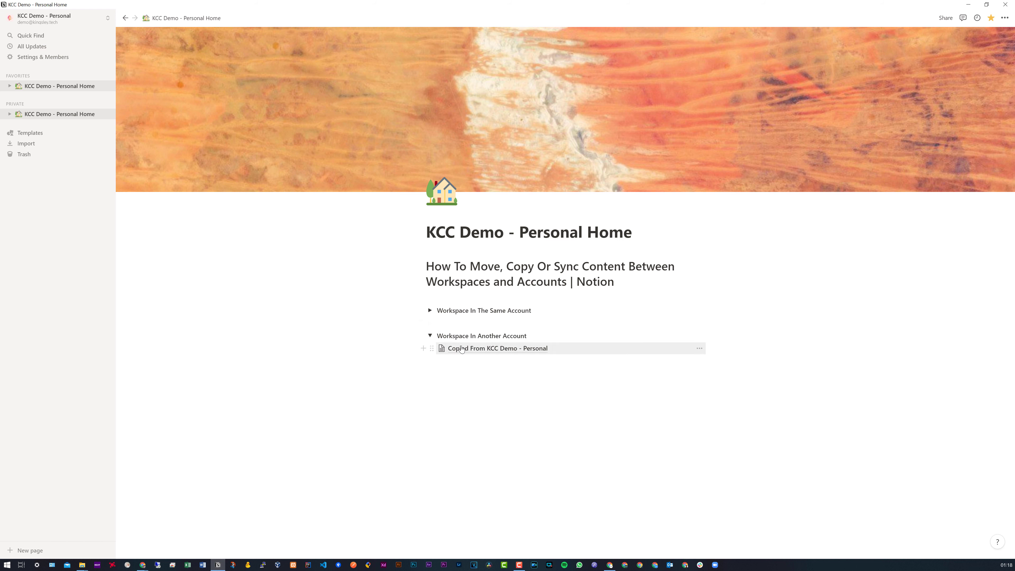
click(730, 353)
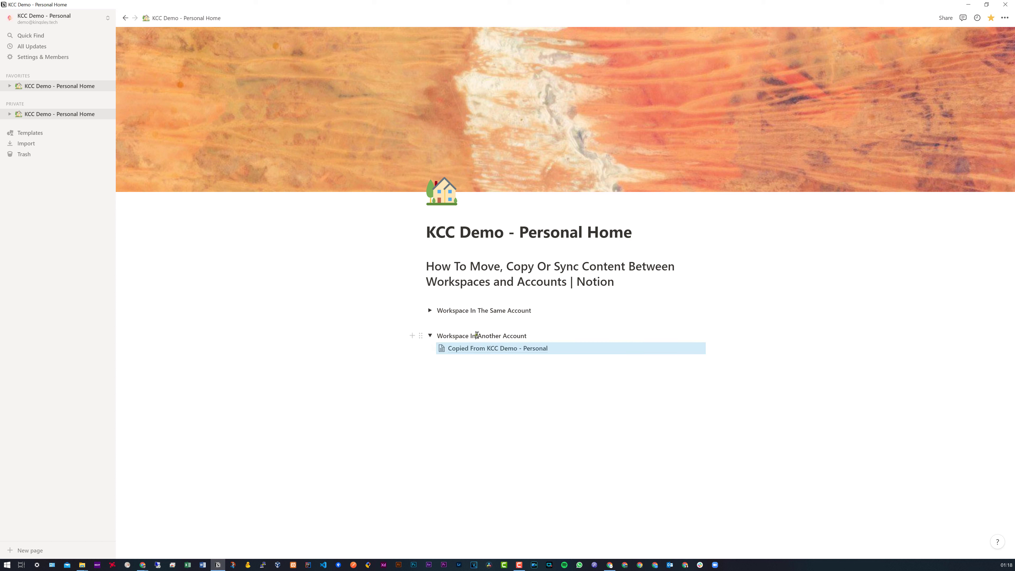
drag(477, 335, 527, 336)
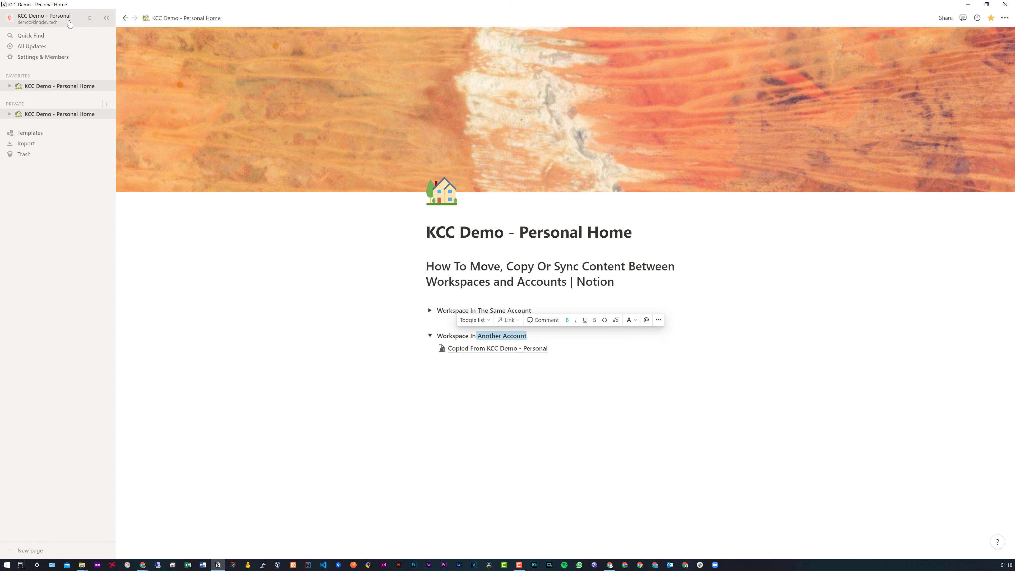
Step: Try to paste the copied page into the KMP Team page of the other account's KMP Demo workspace
click(48, 19)
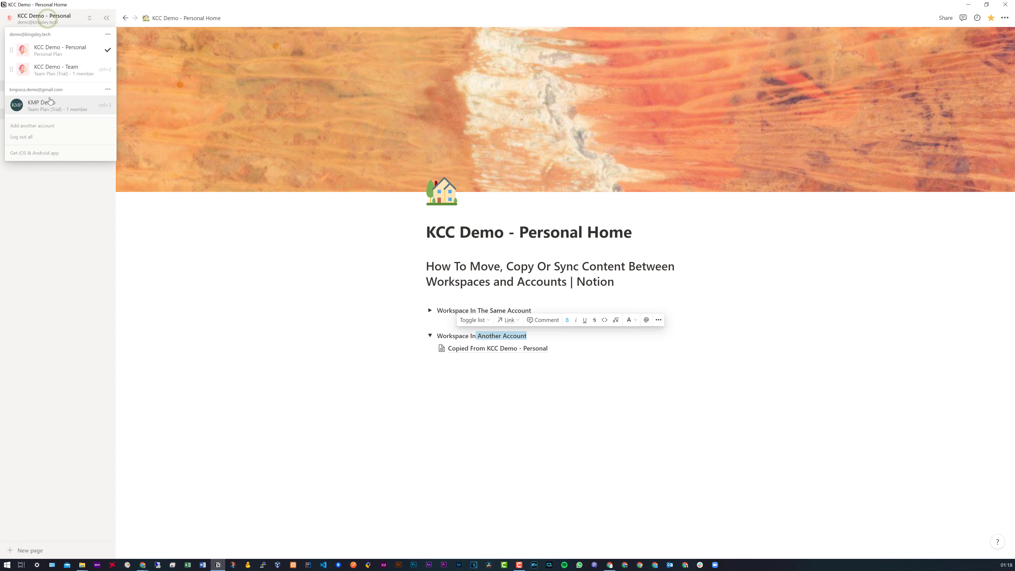
click(42, 105)
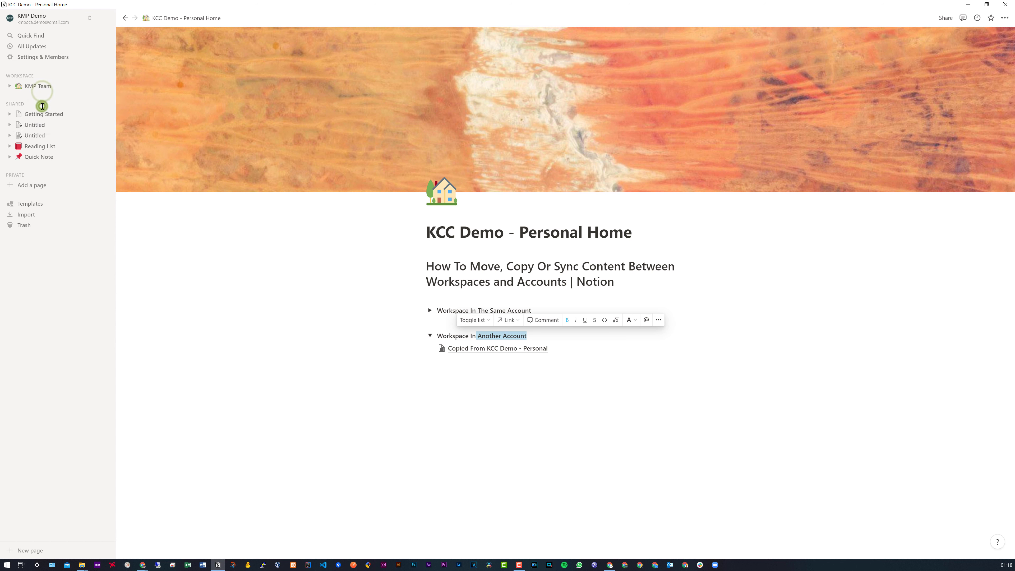
click(530, 483)
key(ctrl+v)
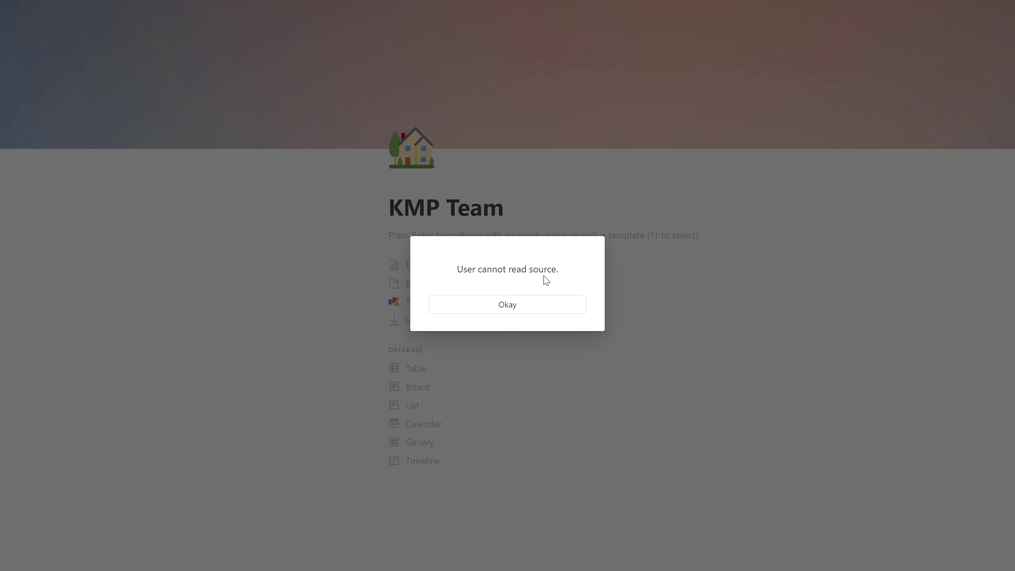
click(543, 304)
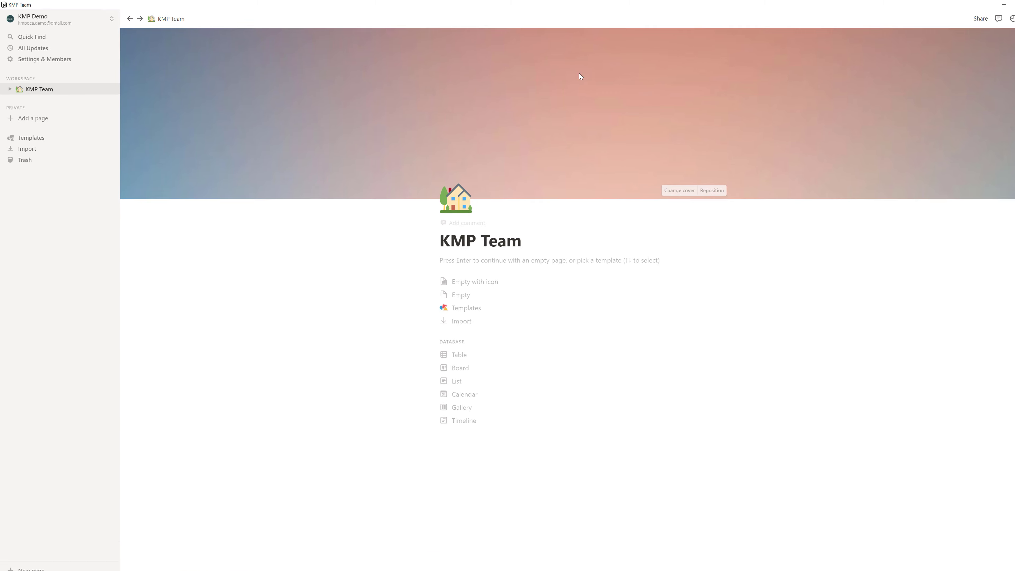
Step: Highlight the KMP Demo account's e-mail in the workspace list and switch back to the KCC Demo - Personal workspace
click(78, 32)
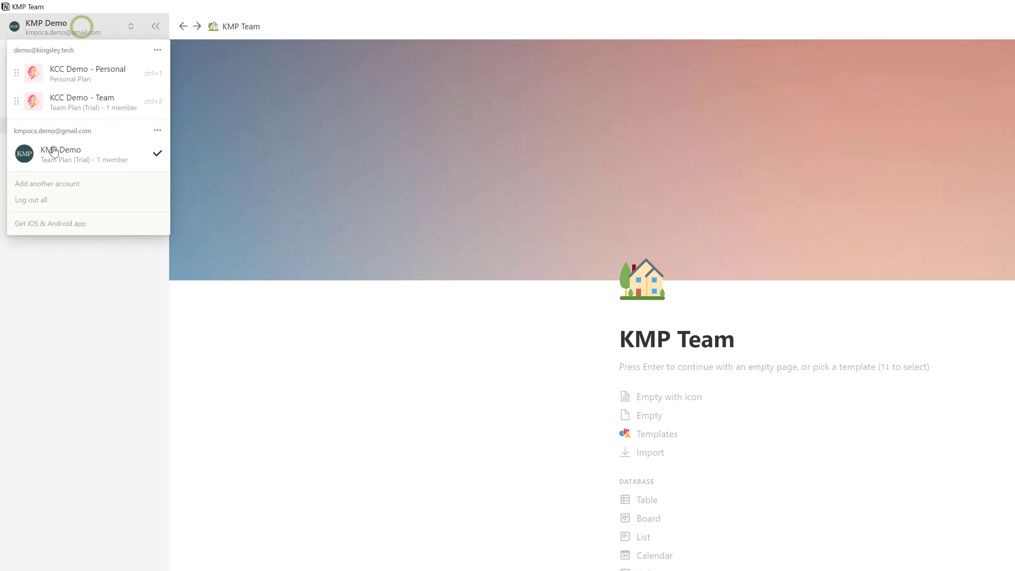
triple_click(56, 131)
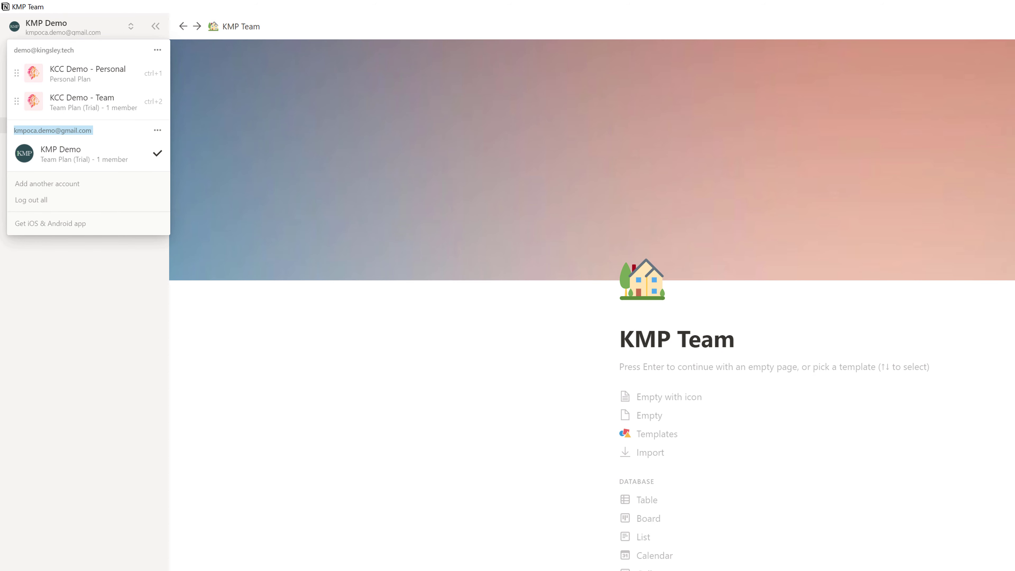
click(84, 70)
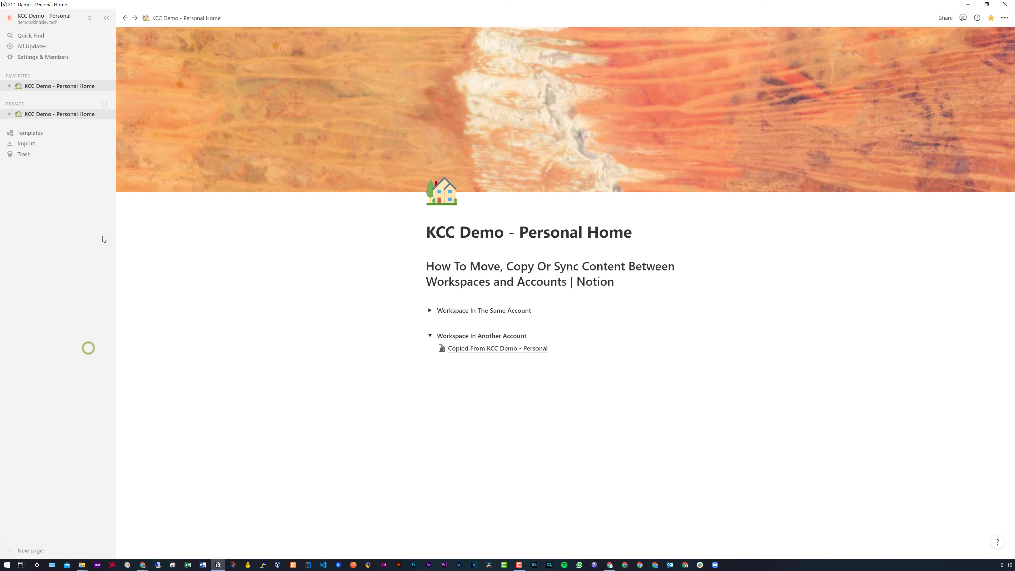
Step: Arrange the Notion app and the browser's KMP Demo workspace side by side and check the account used in the browser
key(super+Left)
drag(0, 72, 820, 64)
key(super+Right)
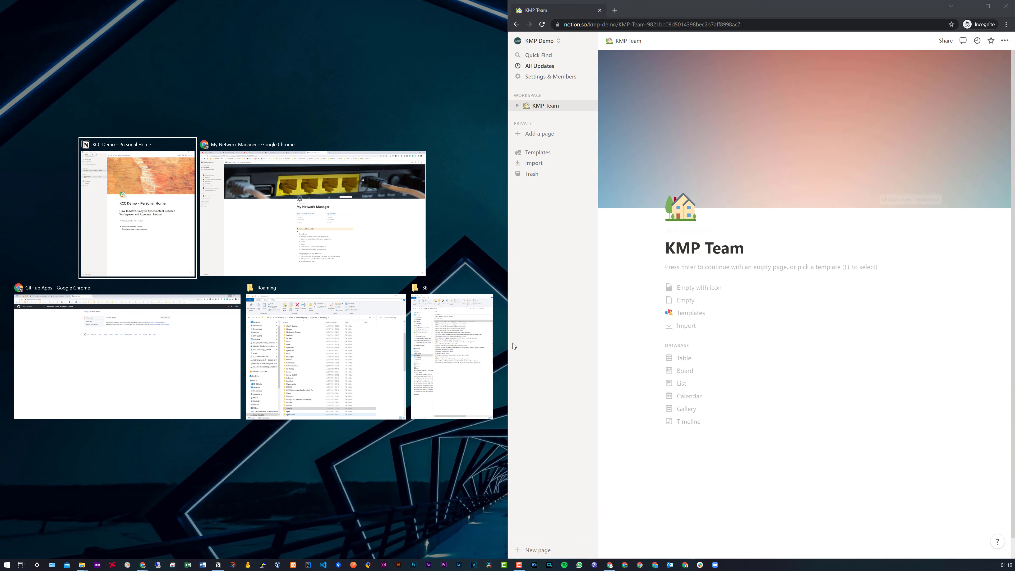
click(557, 295)
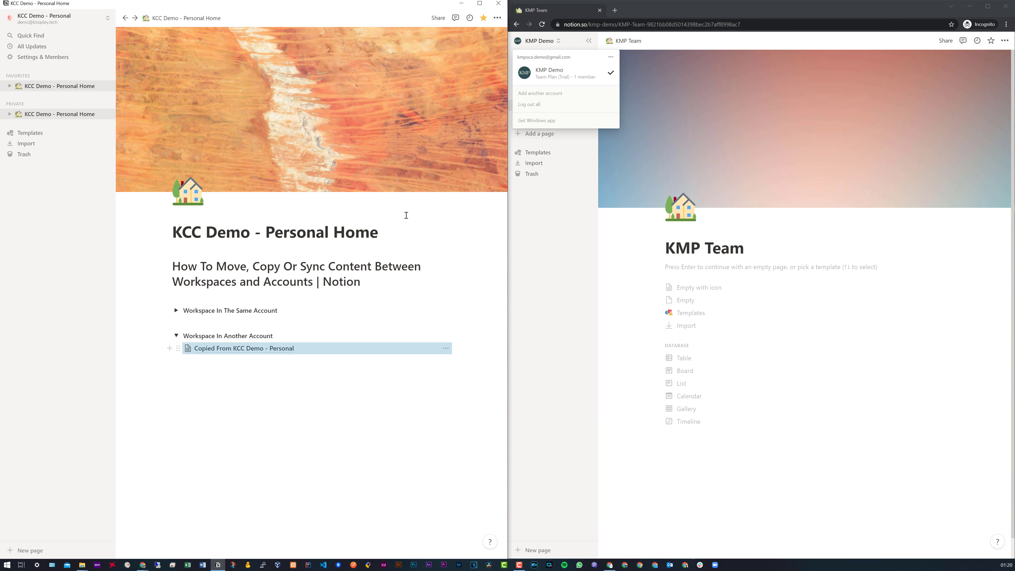
click(566, 219)
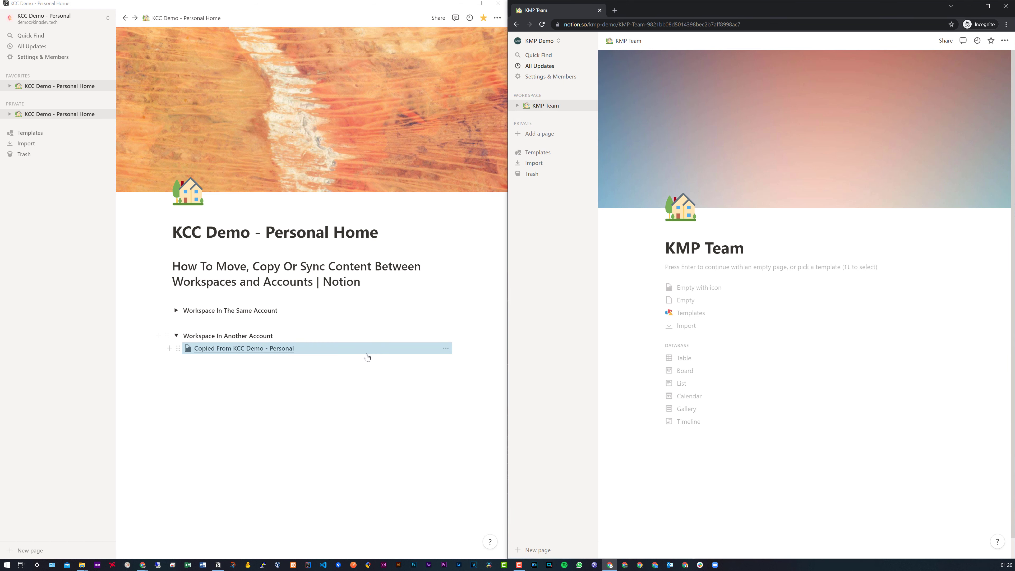
Step: Share the "Copied From KCC Demo - Personal" page by inviting the KMP Demo account's e-mail with Can edit access
click(212, 353)
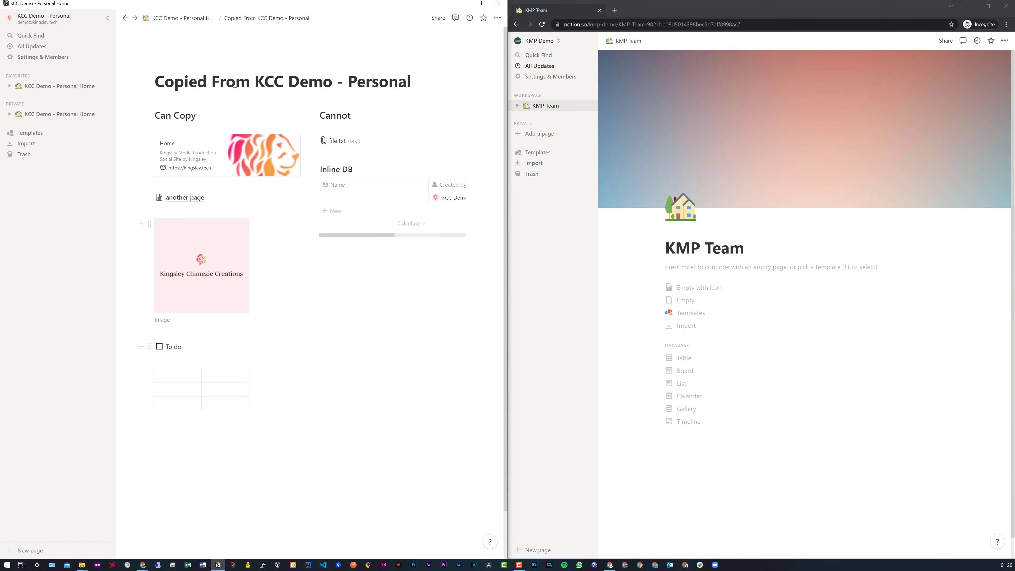
click(437, 19)
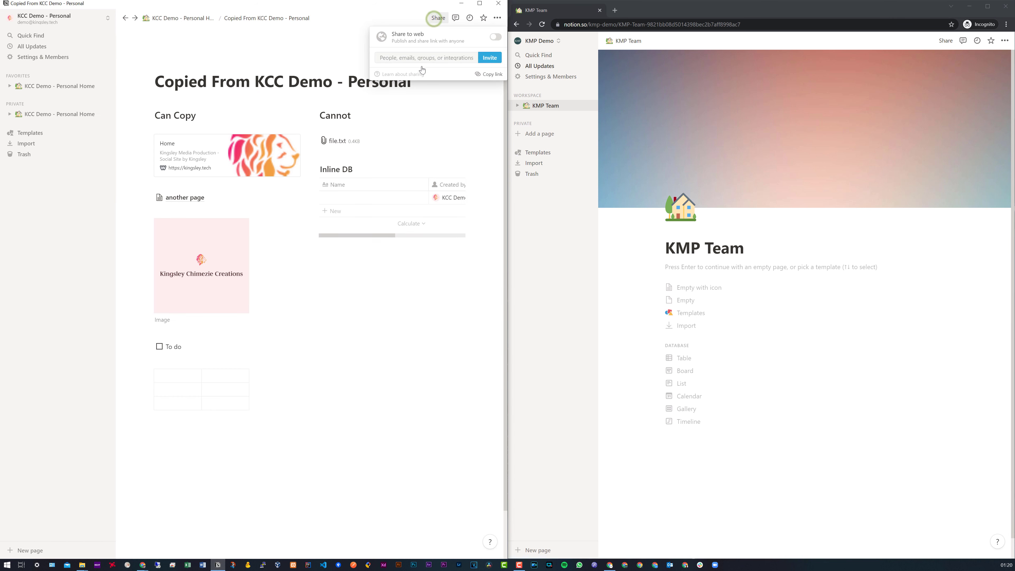
click(415, 57)
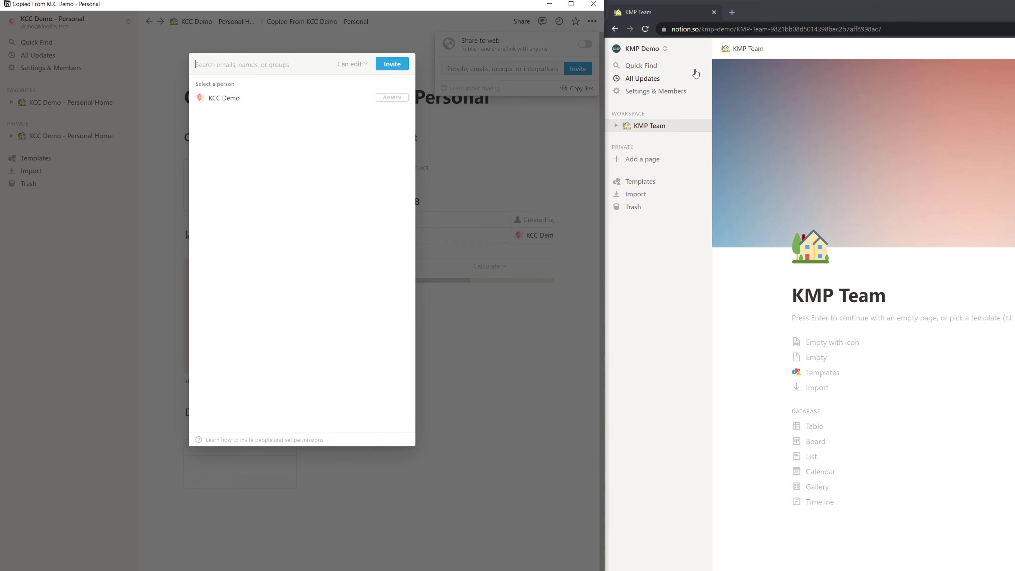
click(646, 48)
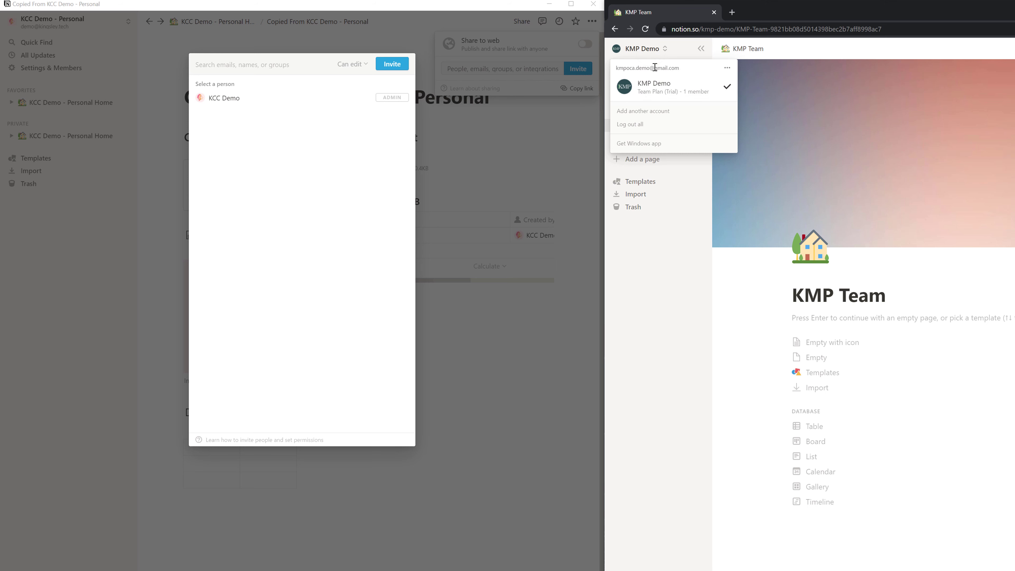
click(227, 63)
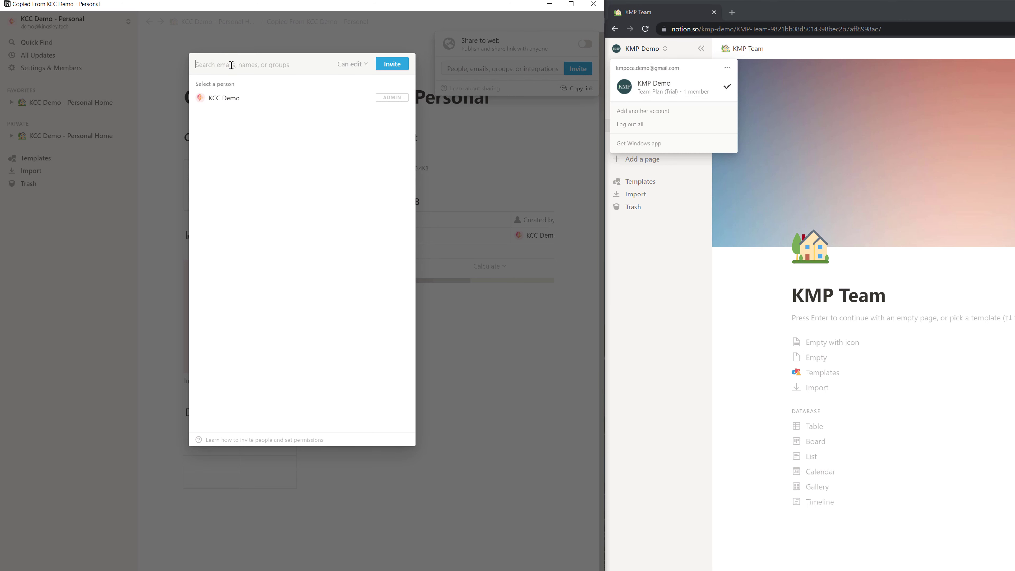
key(super+v)
click(250, 216)
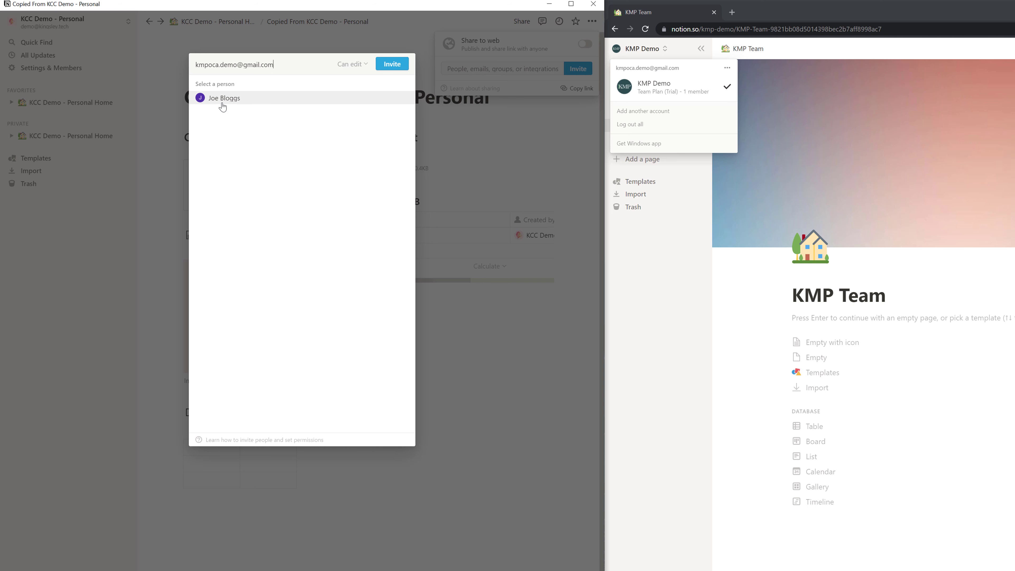
click(223, 99)
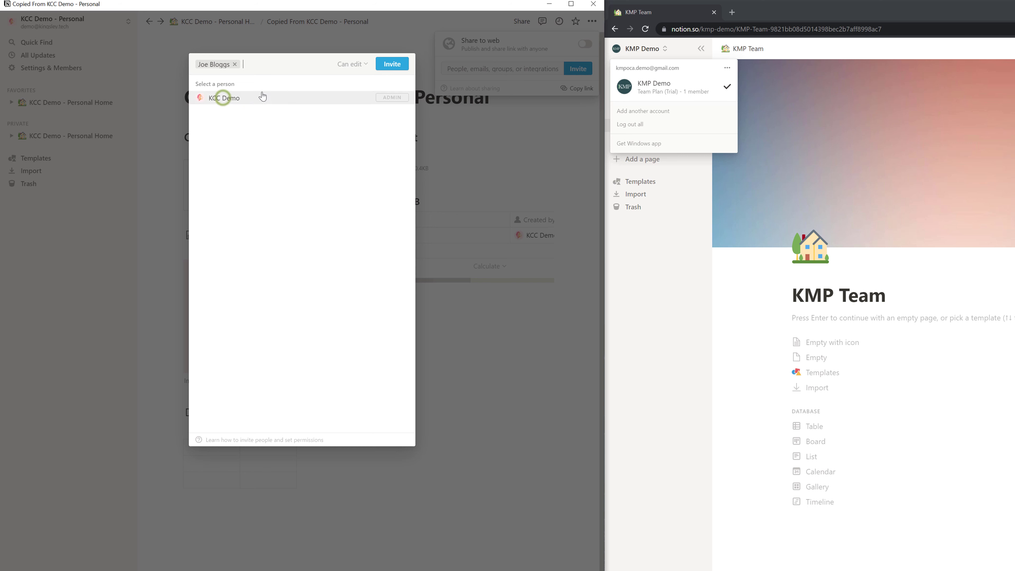
click(388, 68)
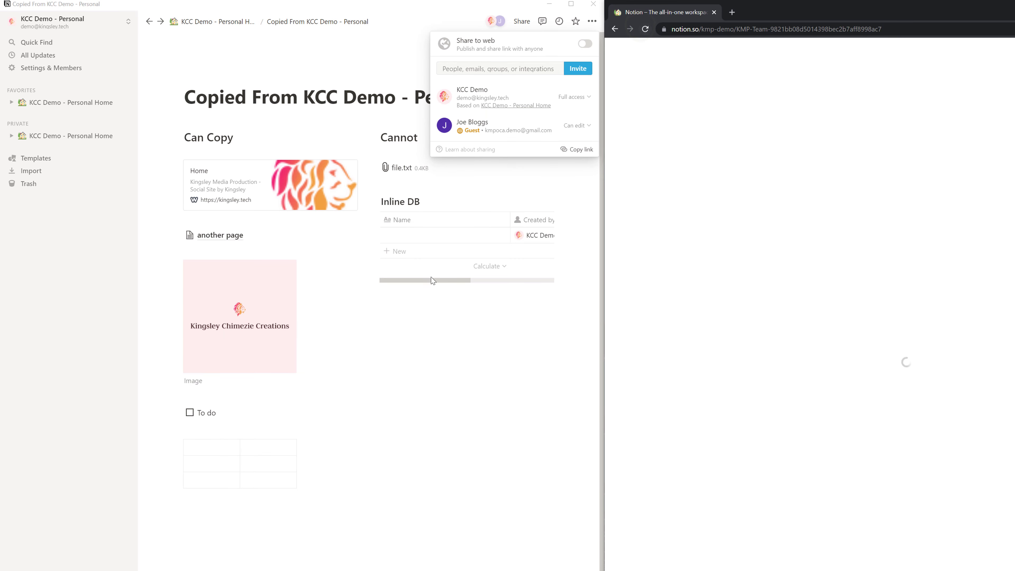
Step: Reload the browser's workspace, switch it to the shared KCC Demo - Personal workspace and open the shared page
click(431, 281)
key(ctrl+r)
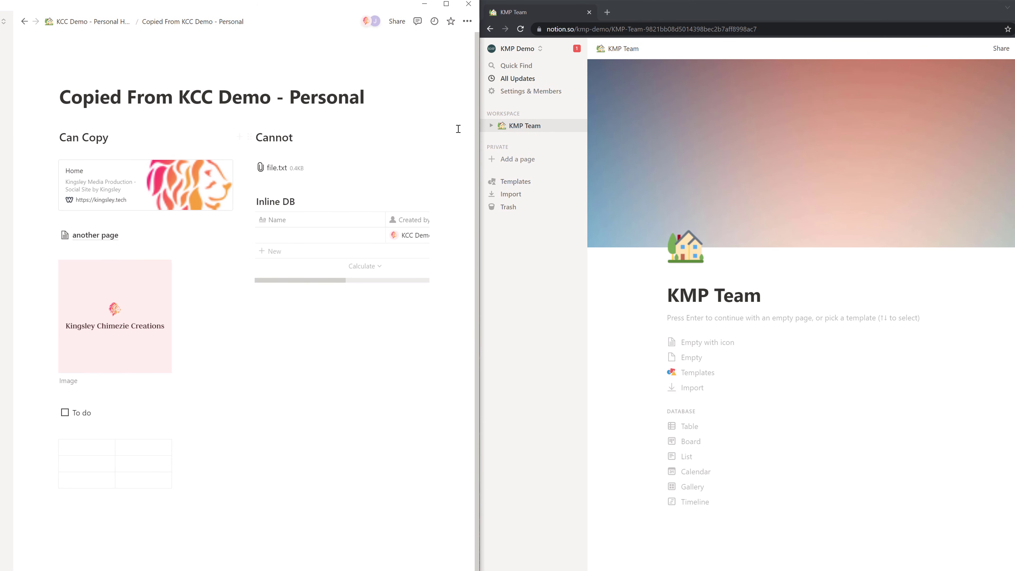
click(577, 49)
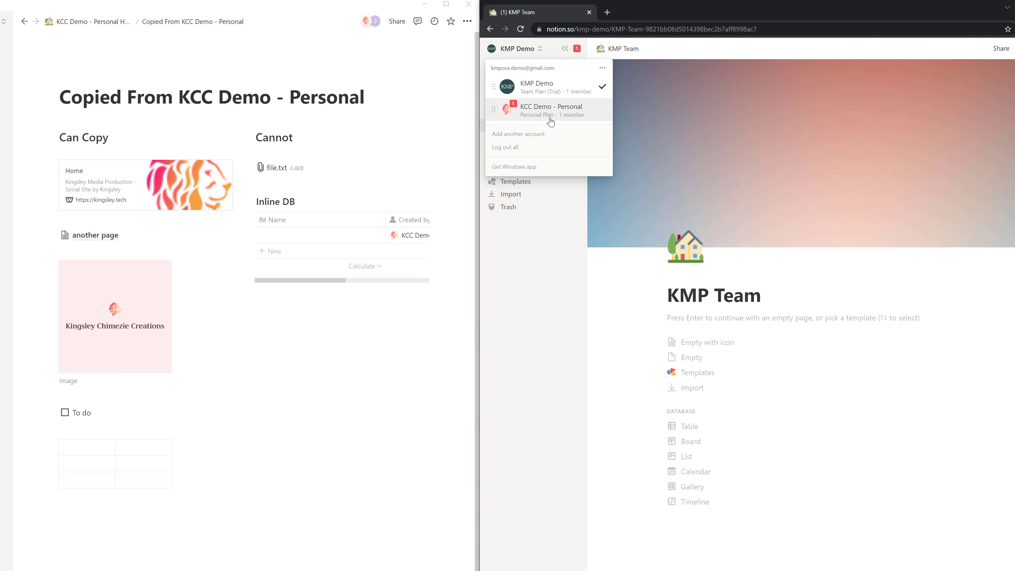
click(542, 116)
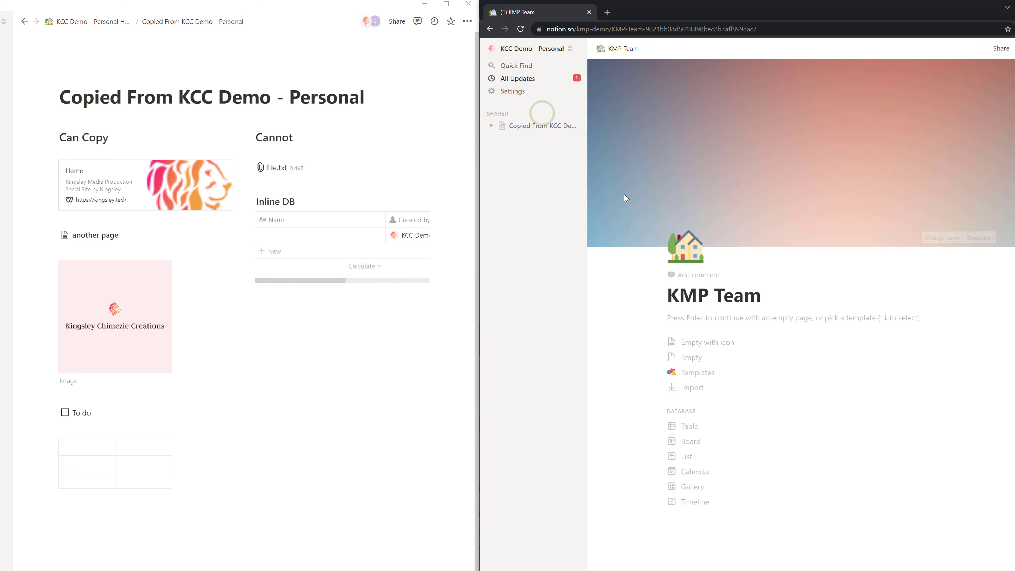
click(557, 110)
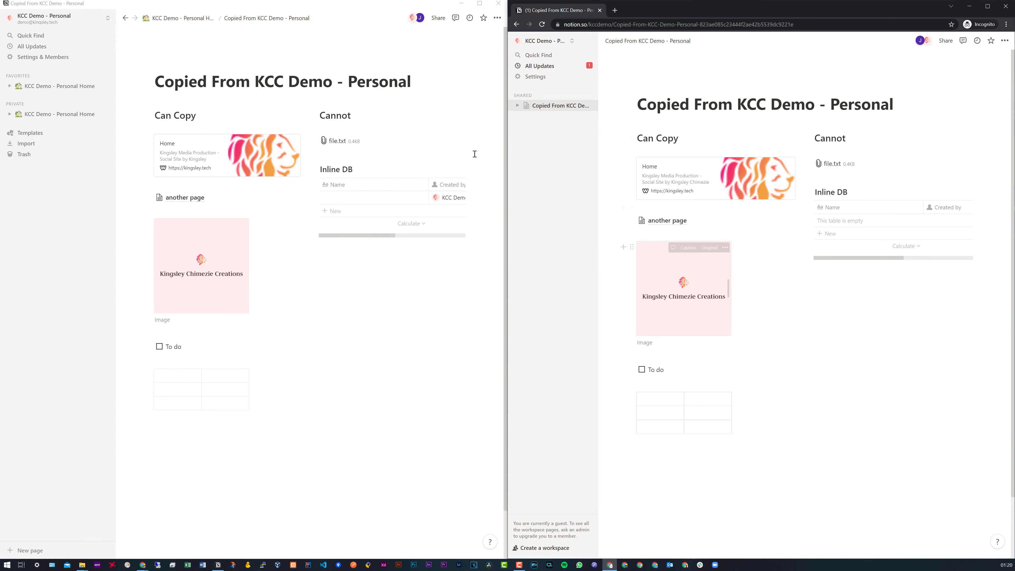
Step: Return to KCC Demo - Personal Home in the Notion app and switch the browser back to the KMP Demo workspace
click(184, 17)
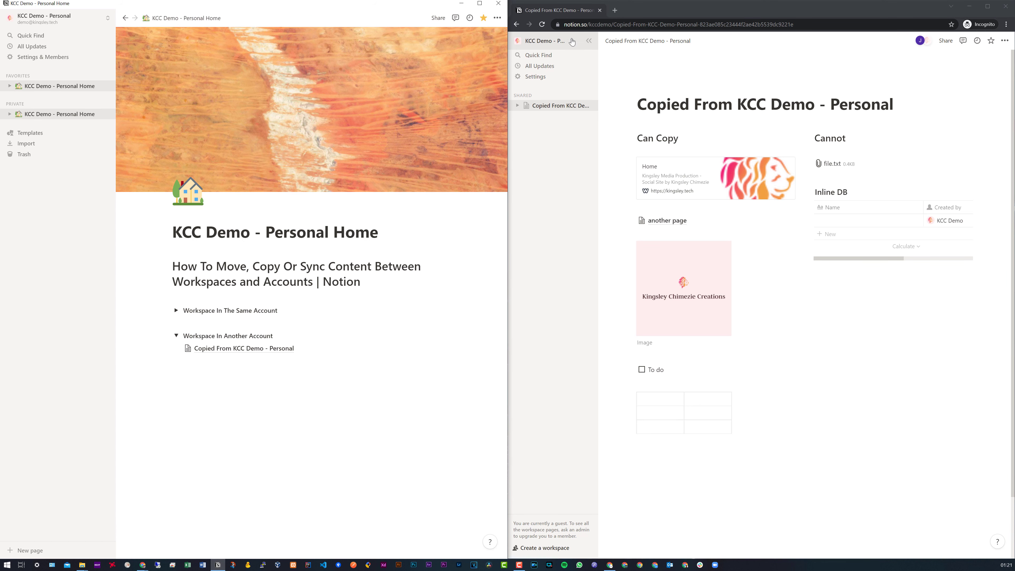
click(549, 46)
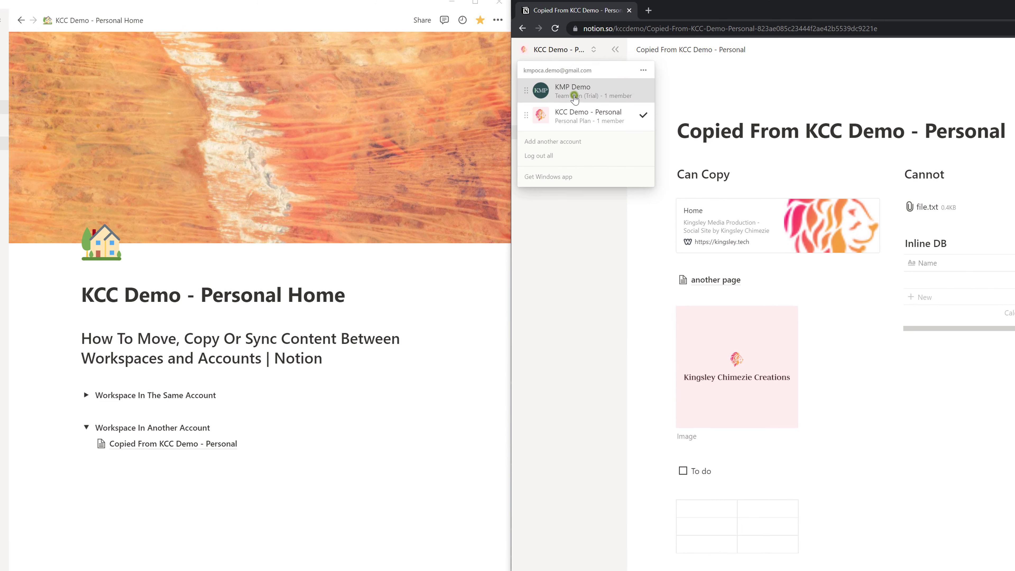
click(555, 75)
click(550, 49)
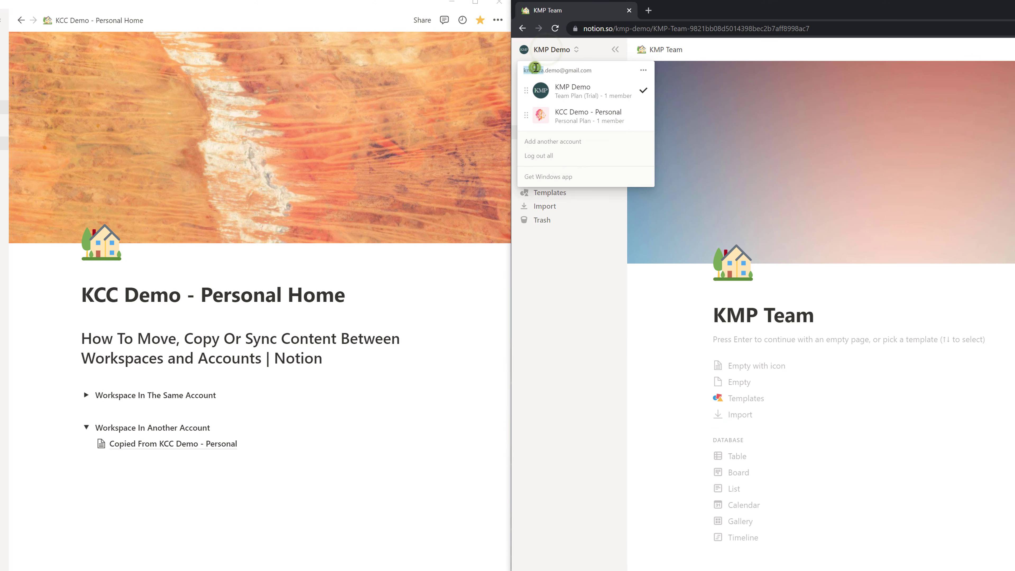
triple_click(537, 71)
click(754, 565)
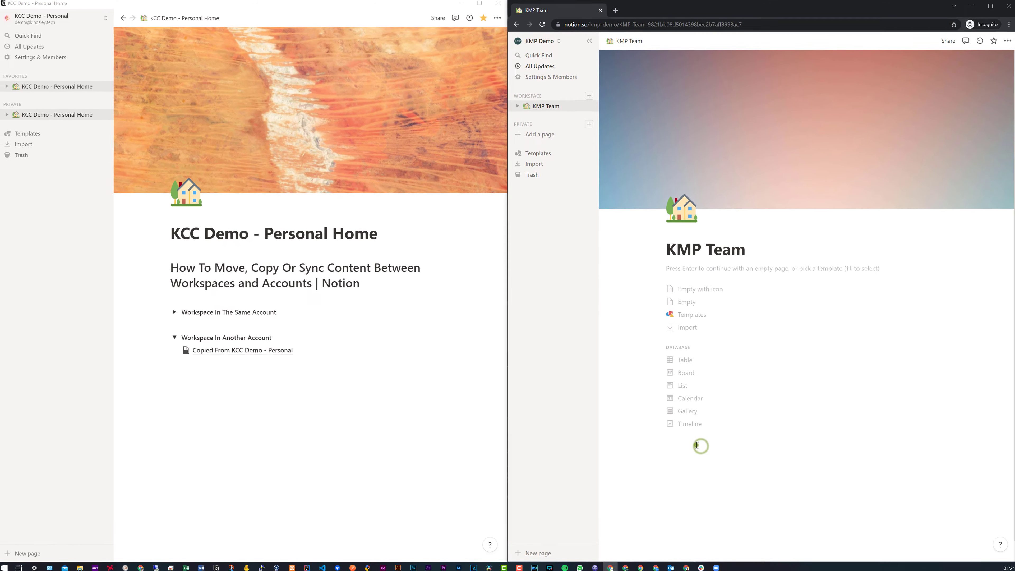
Step: Copy the "Copied From KCC Demo - Personal" page and paste it as a plain copy into the empty KMP Team page
click(749, 564)
click(167, 352)
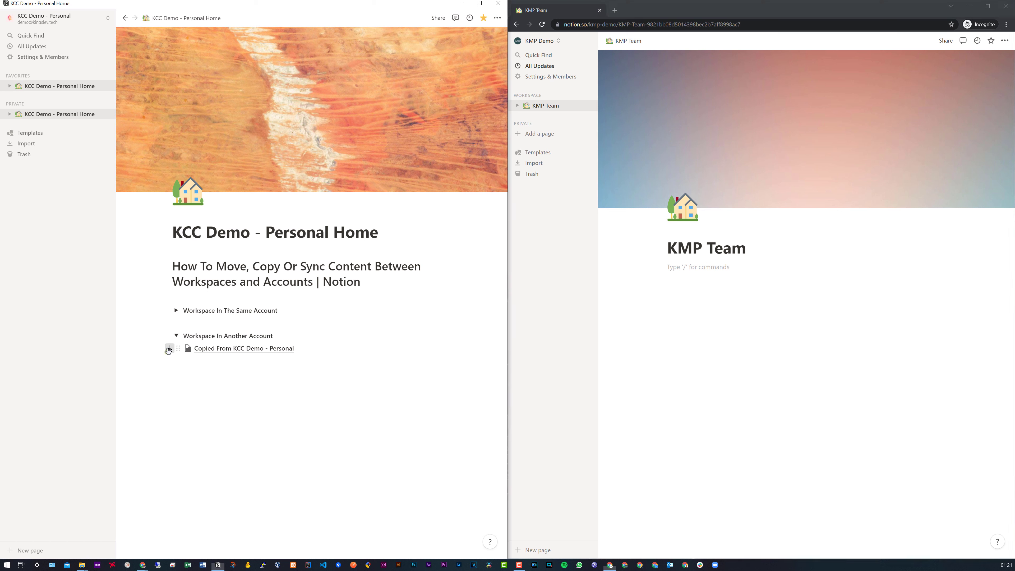
drag(454, 356, 454, 352)
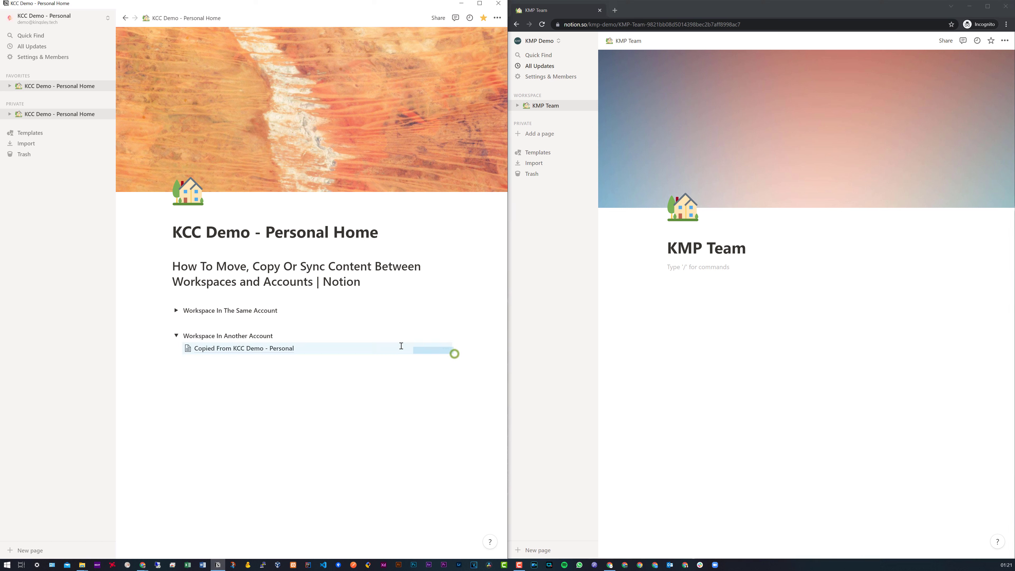
key(ctrl+c)
click(855, 251)
click(775, 291)
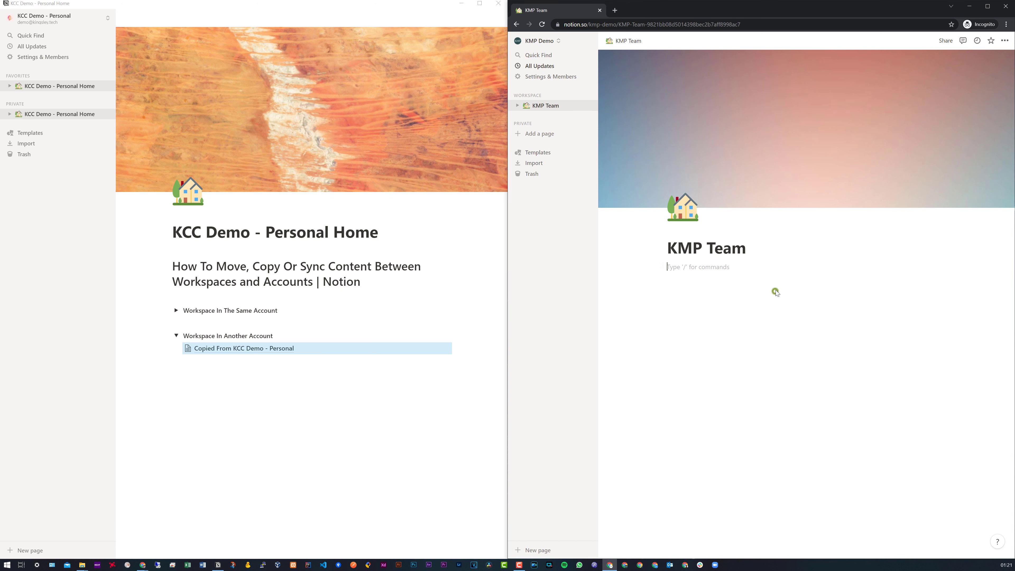
key(ctrl+v)
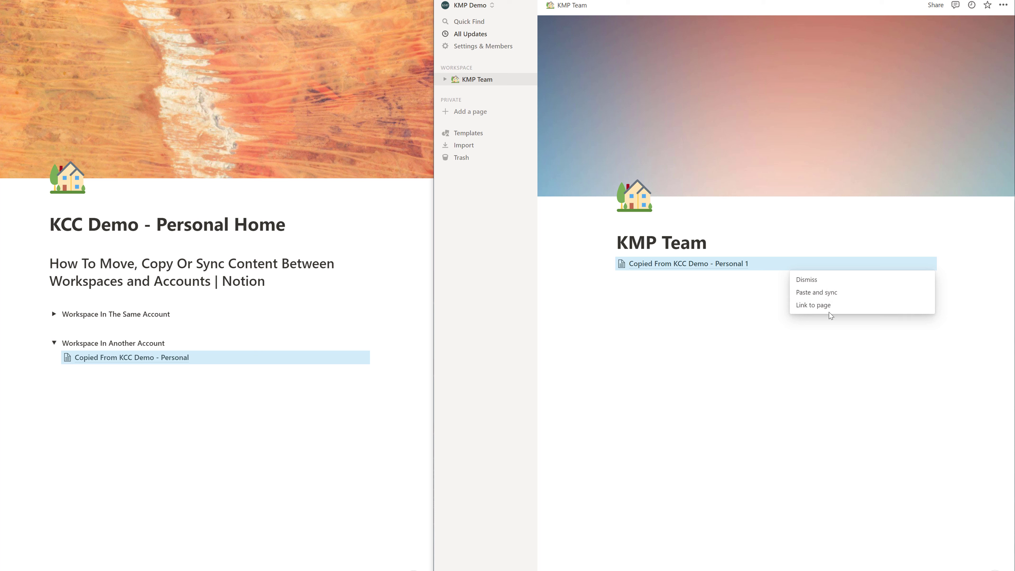
click(830, 293)
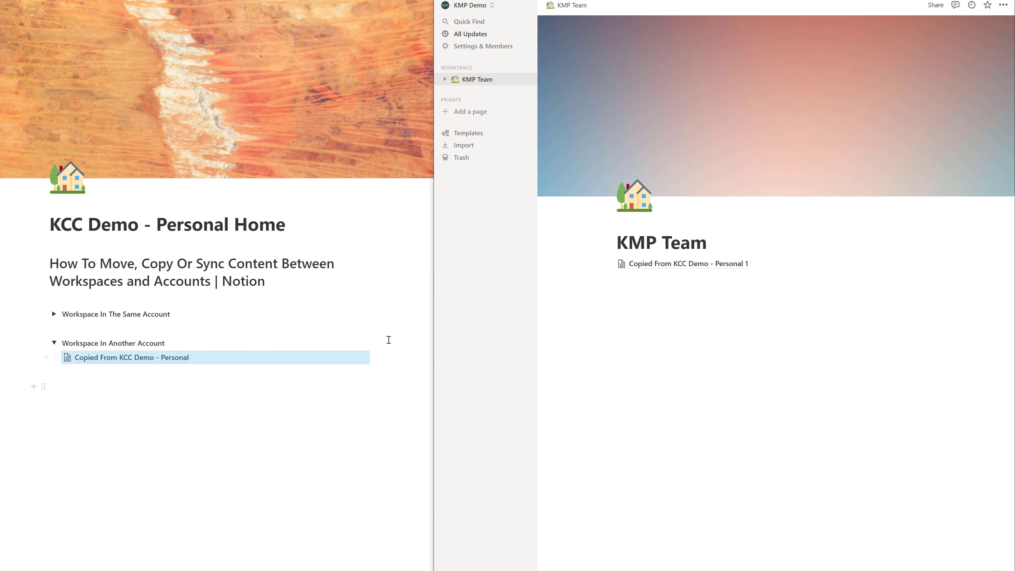
Step: Open the pasted page beside the original and compare their contents, including the Inline DB entry and its creator
click(684, 264)
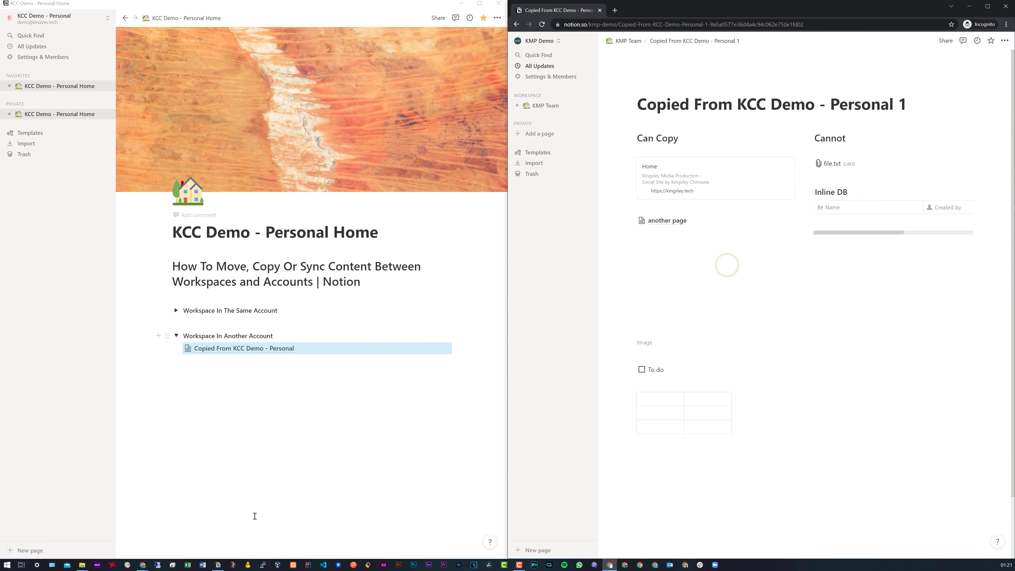
click(208, 505)
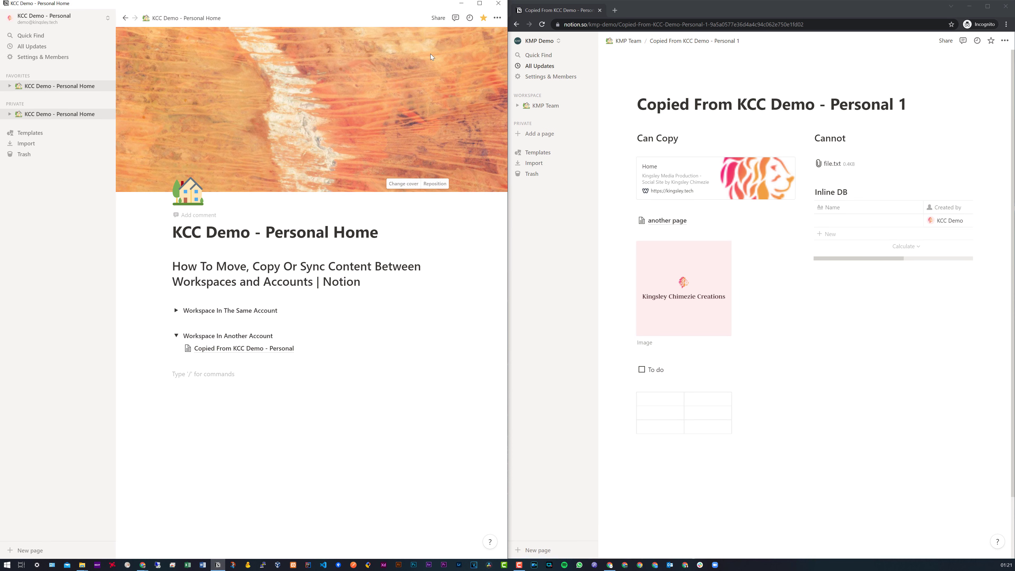
click(226, 348)
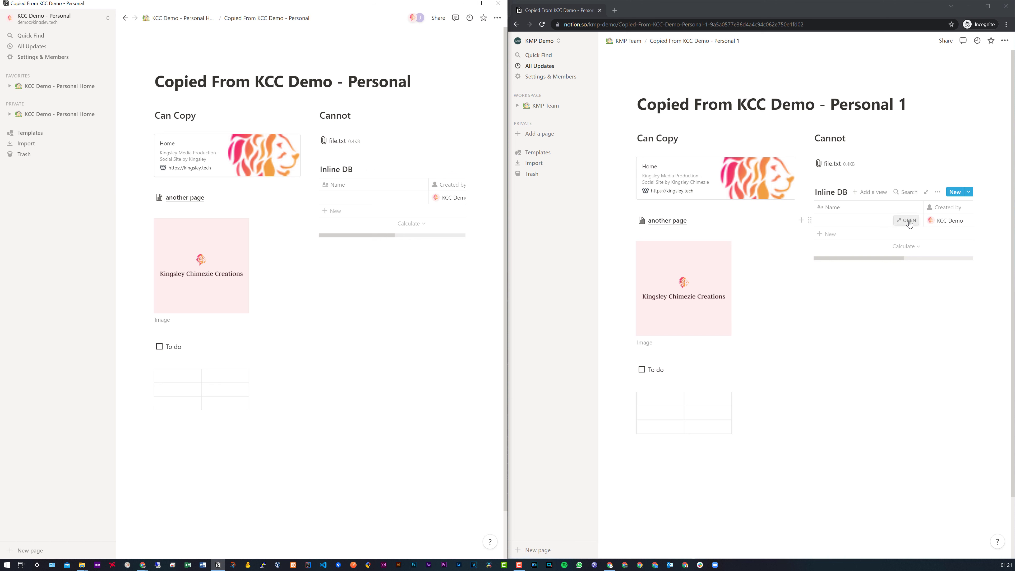
click(908, 220)
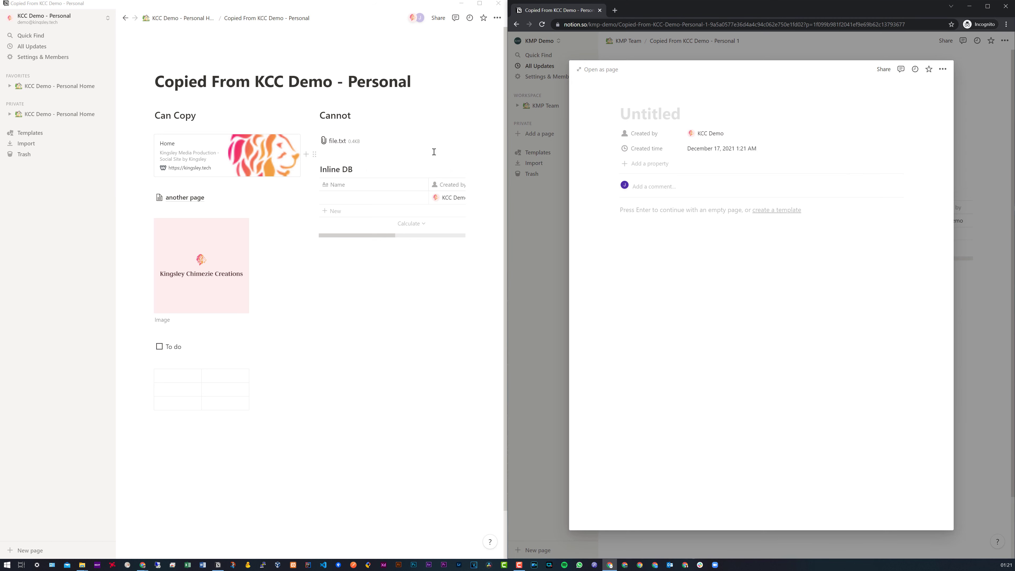
click(419, 199)
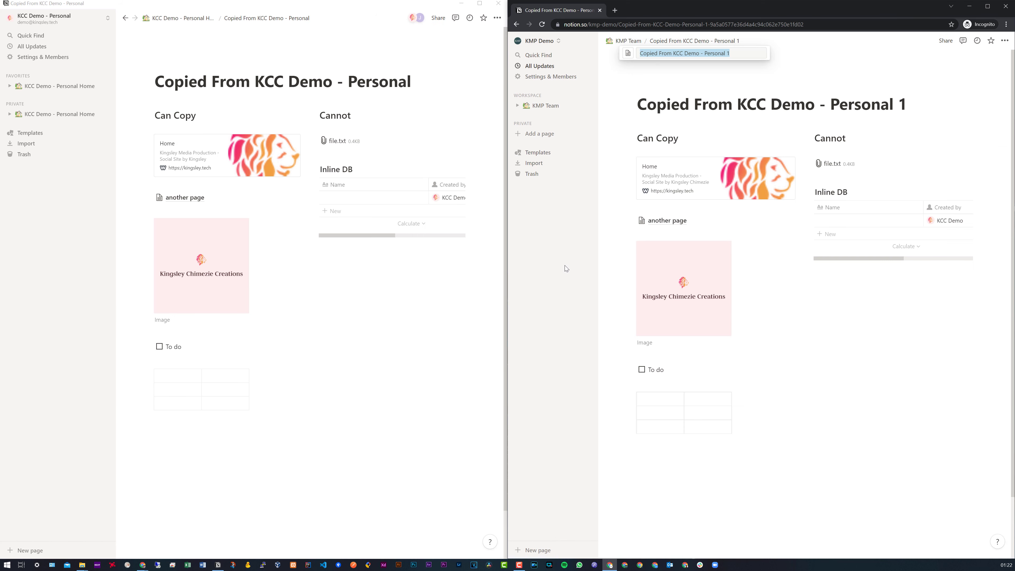
click(565, 265)
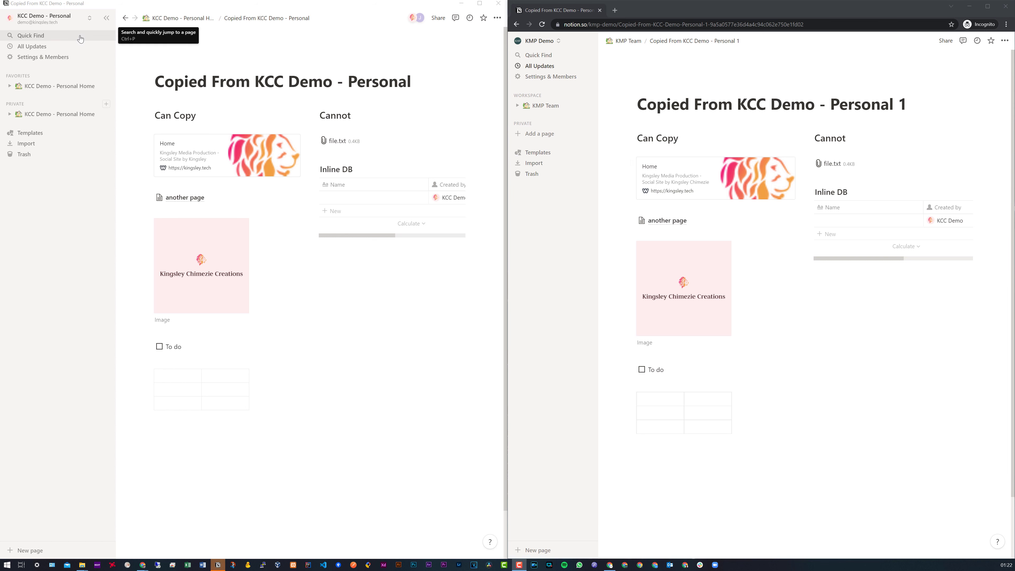
Step: Review the workspaces listed under both account e-mails in the Notion app's workspace list
click(84, 23)
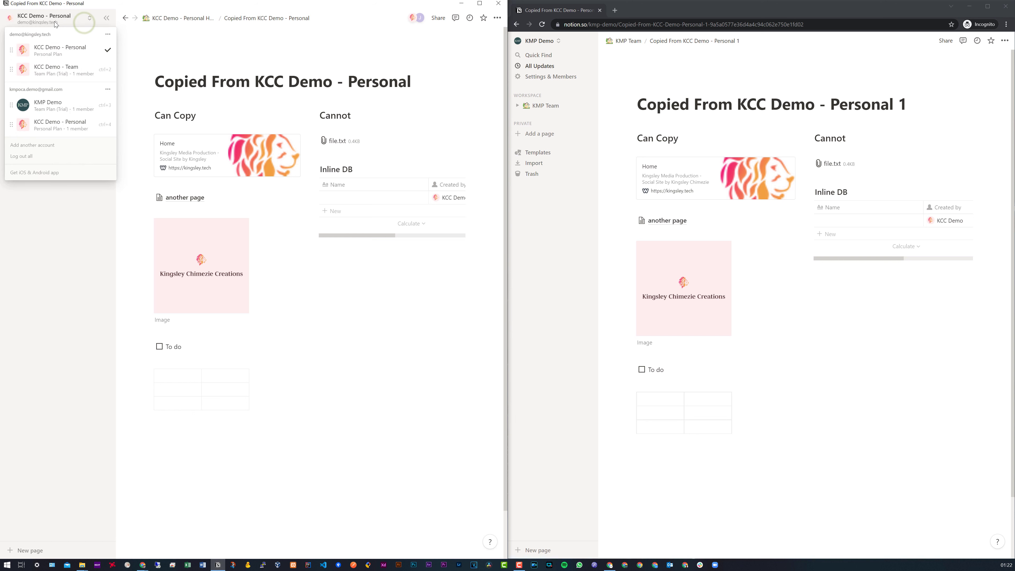
triple_click(38, 33)
triple_click(40, 89)
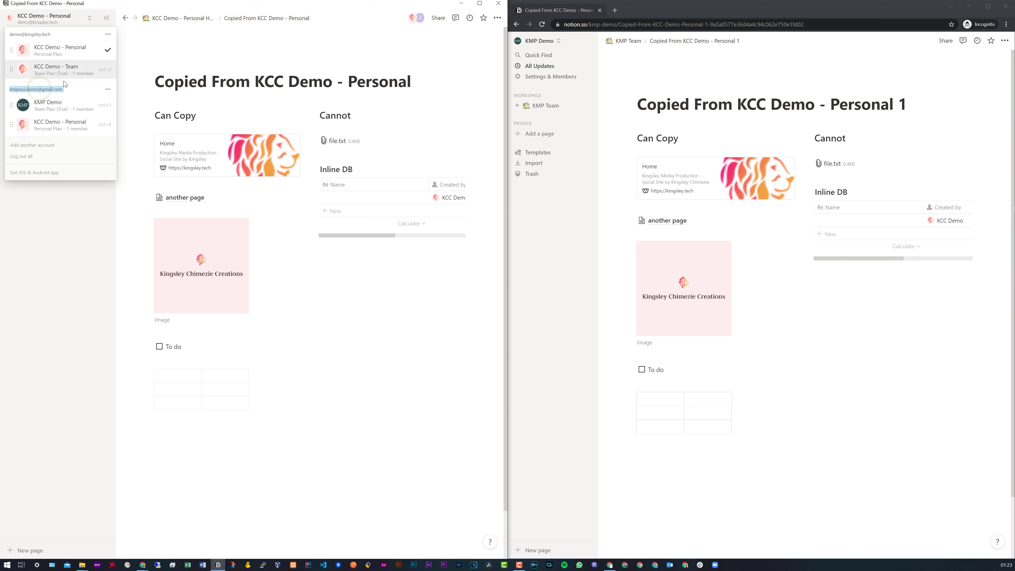